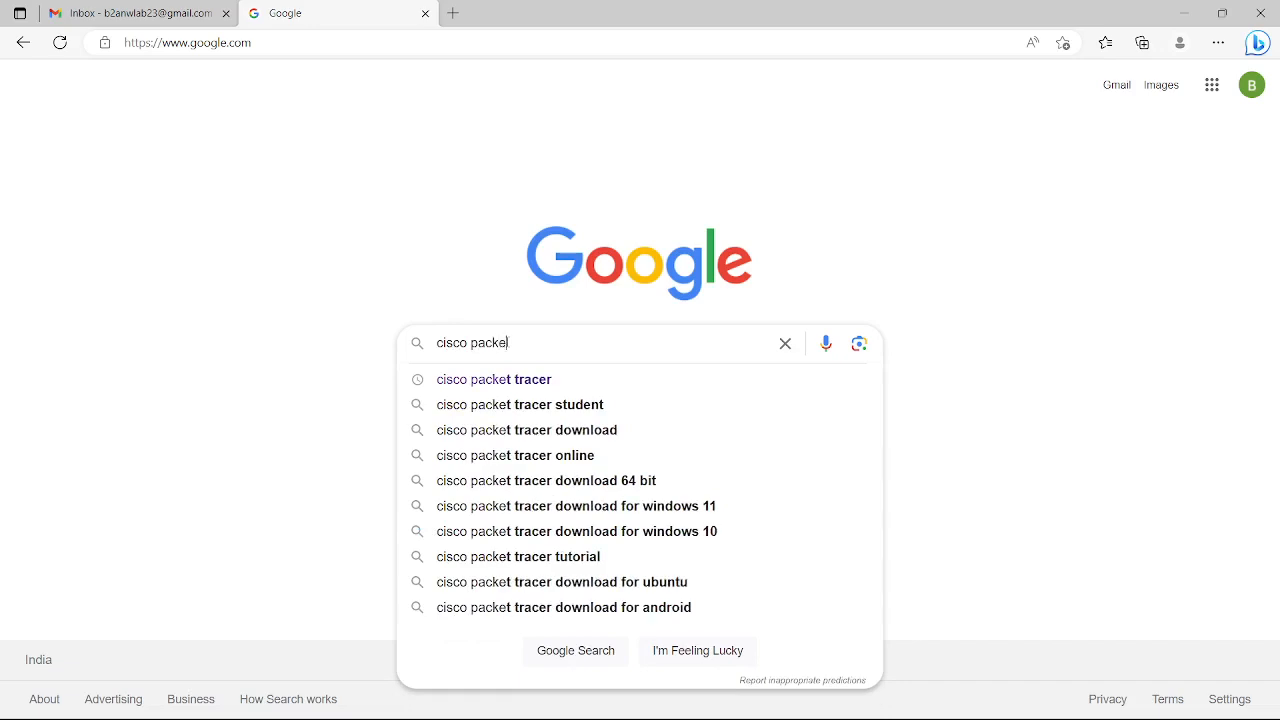
Run a Google search for 'cisco packet tracer'.
{"action": "type", "text": "tracer"}
{"action": "key", "text": "Return"}
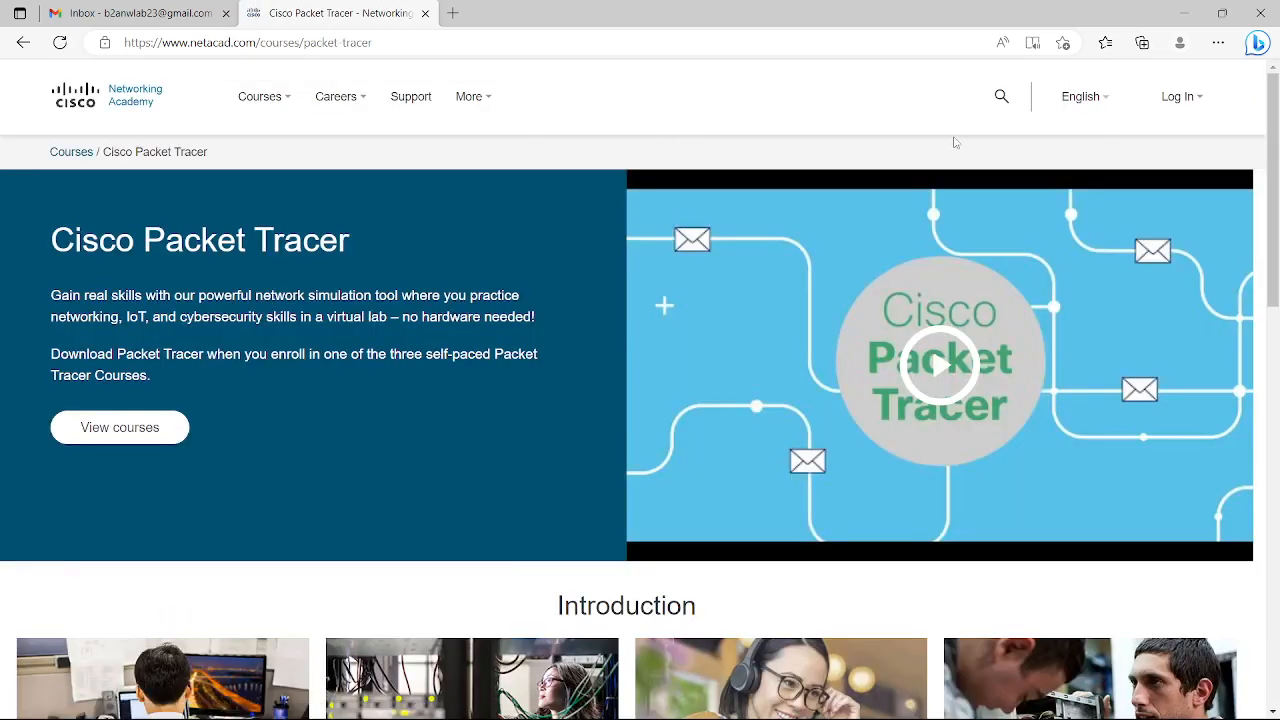
Log in to Networking Academy and open the Packet Tracer card under Resources.
{"action": "mouse_move", "coordinate": [1172, 134]}
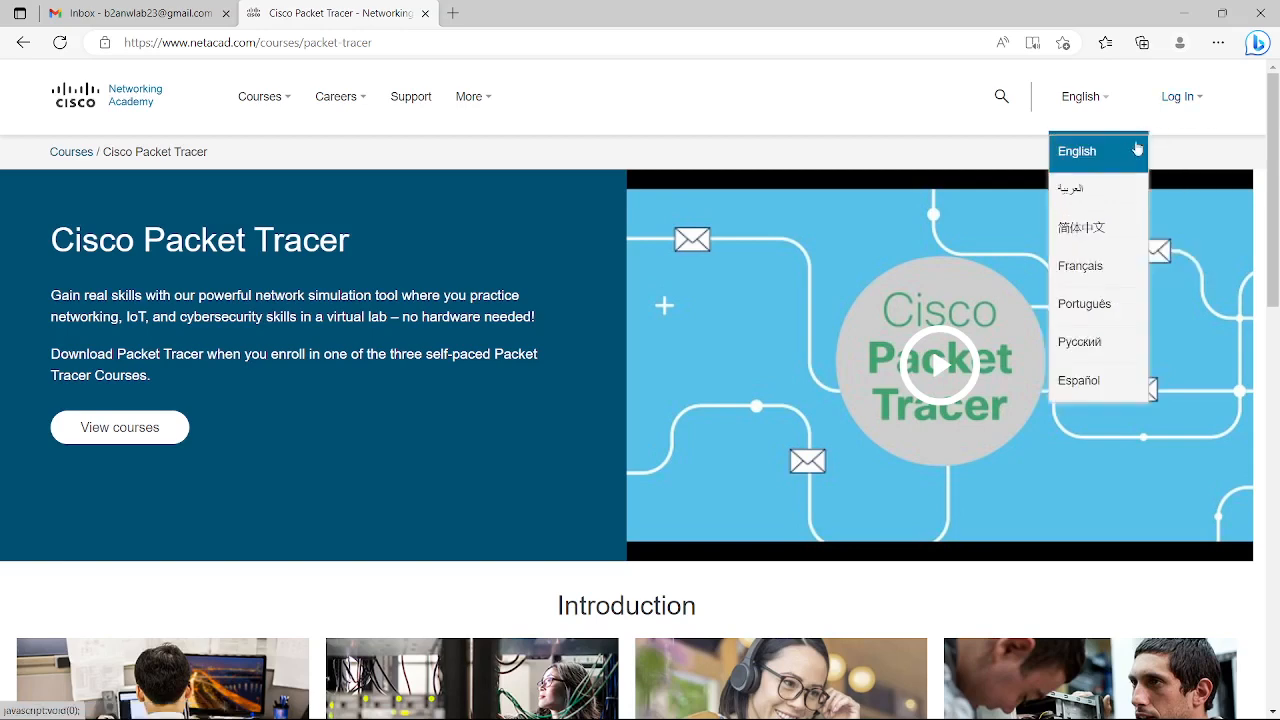
{"action": "left_click", "coordinate": [1155, 157]}
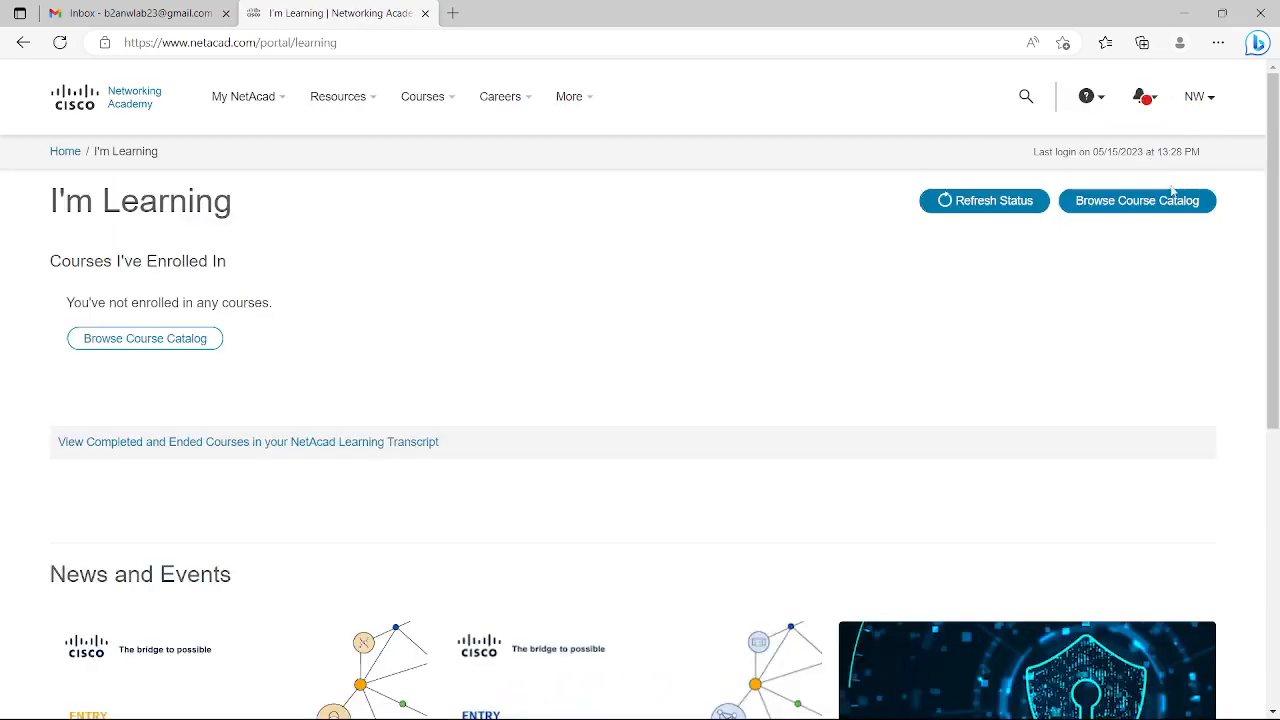
{"action": "mouse_move", "coordinate": [1207, 124]}
{"action": "scroll", "coordinate": [727, 461], "scroll_direction": "down", "scroll_amount": 5}
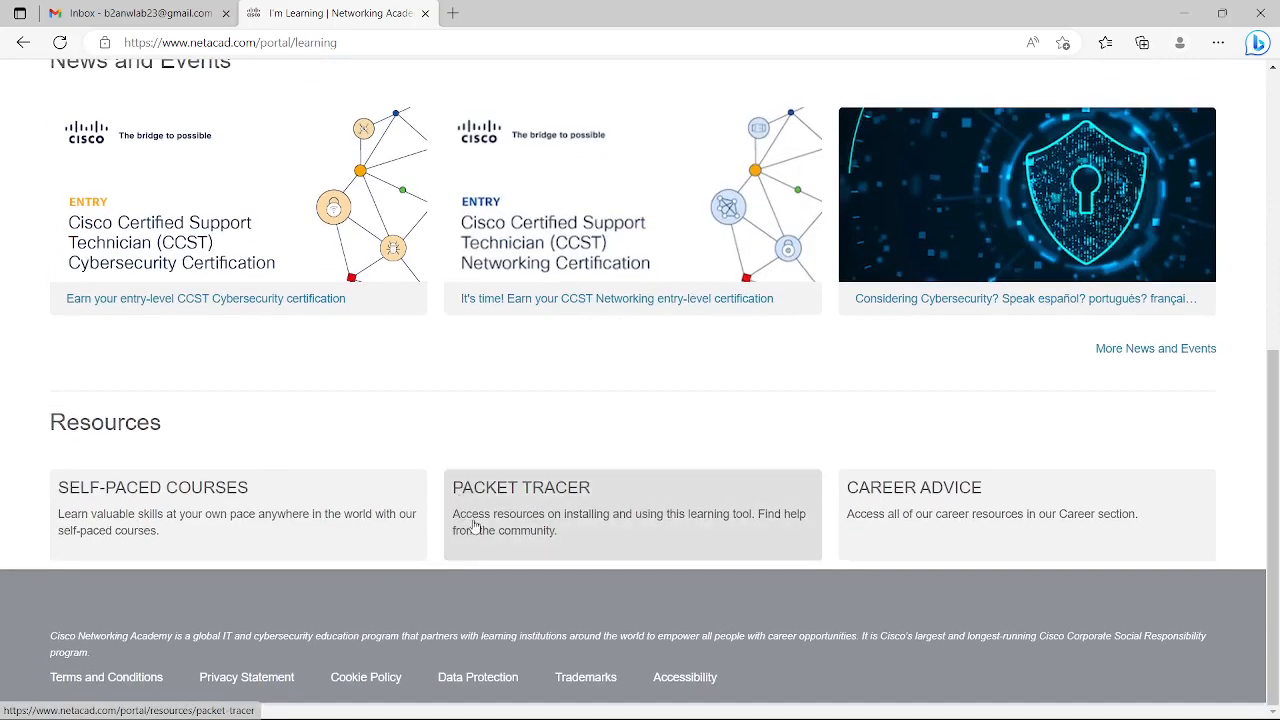
{"action": "left_click", "coordinate": [530, 507]}
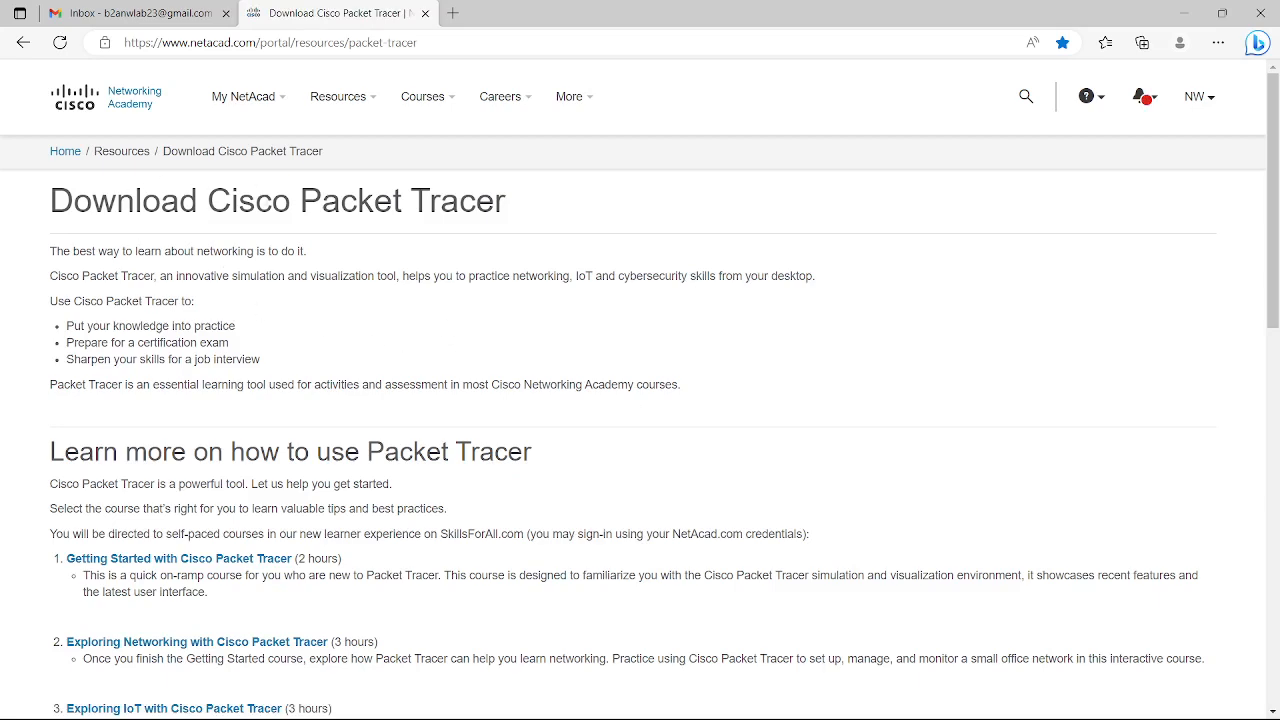
Highlight the Packet Tracer 8.2 system requirements line and reach the Windows 8.2.1 download links.
{"action": "scroll", "coordinate": [480, 515], "scroll_direction": "down", "scroll_amount": 2}
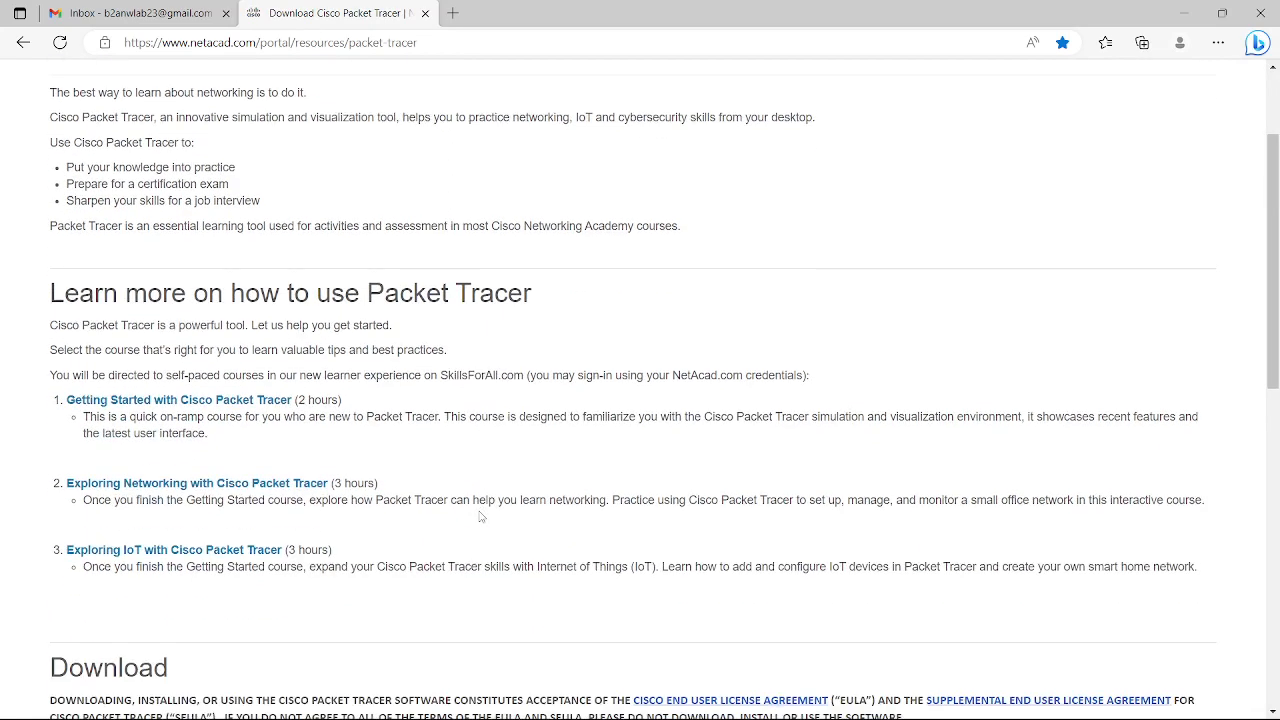
{"action": "scroll", "coordinate": [480, 516], "scroll_direction": "down", "scroll_amount": 2}
{"action": "scroll", "coordinate": [480, 516], "scroll_direction": "down", "scroll_amount": 5}
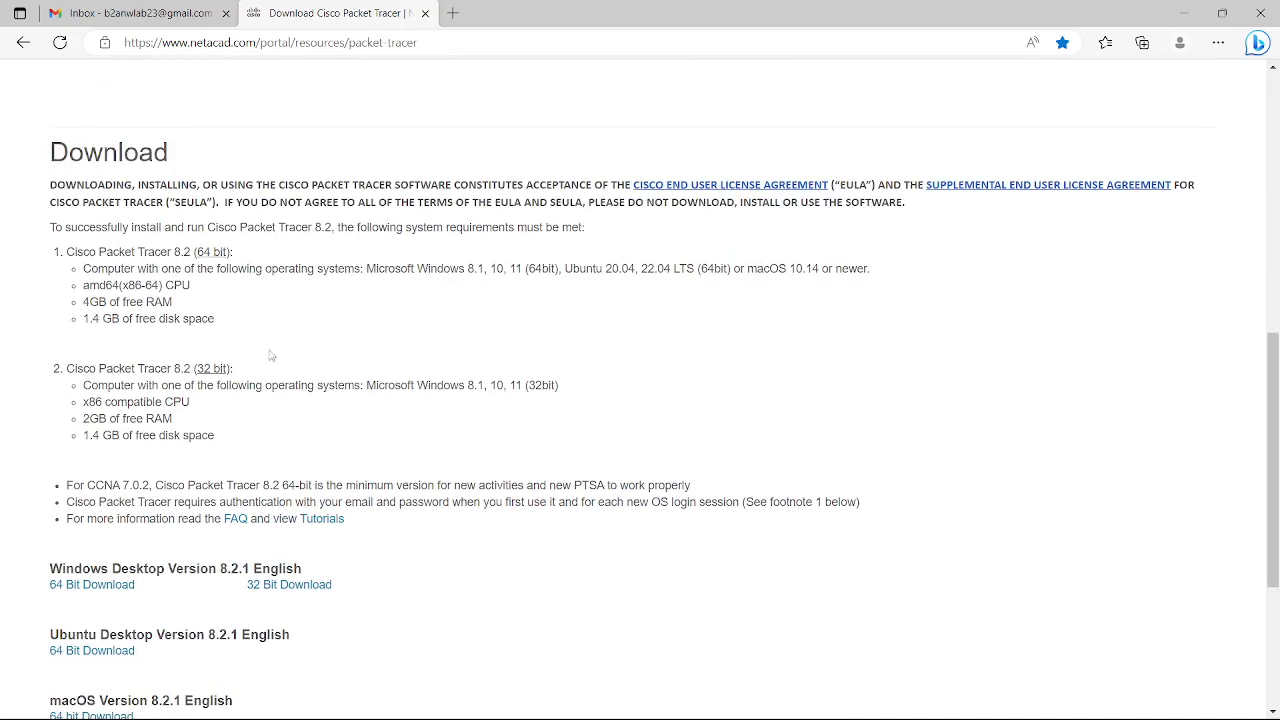
{"action": "left_click_drag", "start_coordinate": [397, 228], "coordinate": [585, 228]}
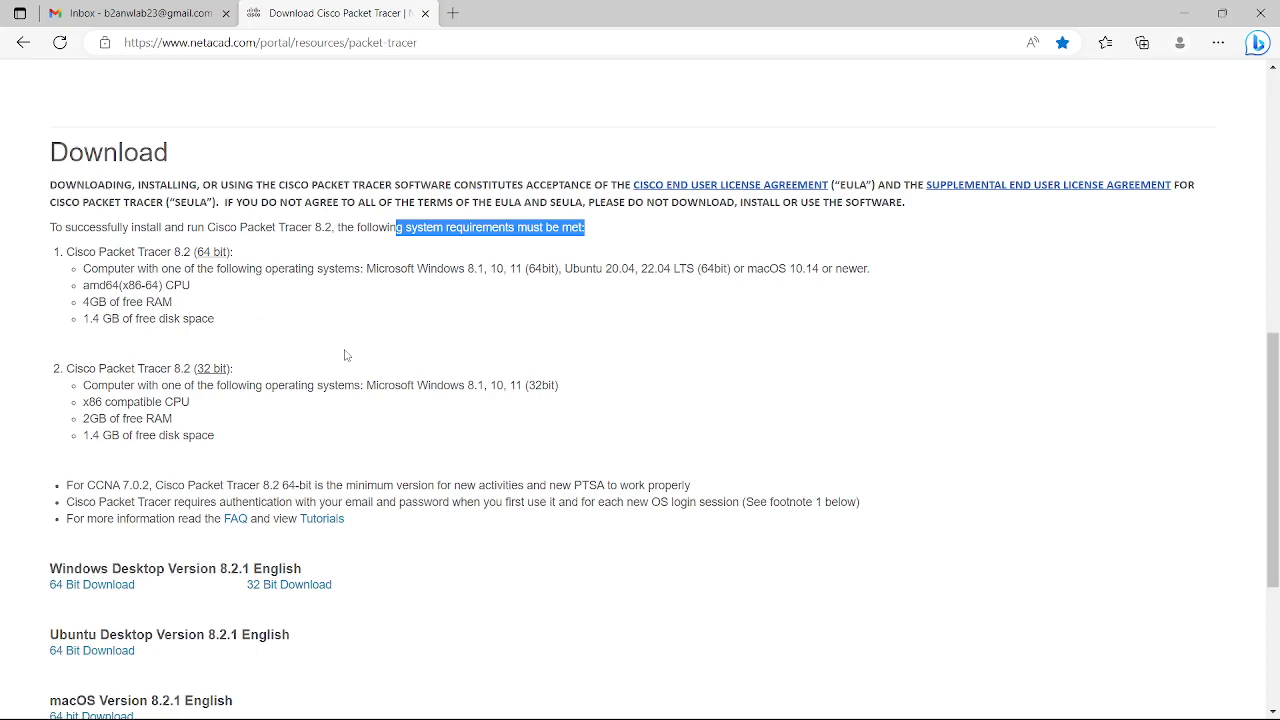
{"action": "scroll", "coordinate": [279, 462], "scroll_direction": "down", "scroll_amount": 1}
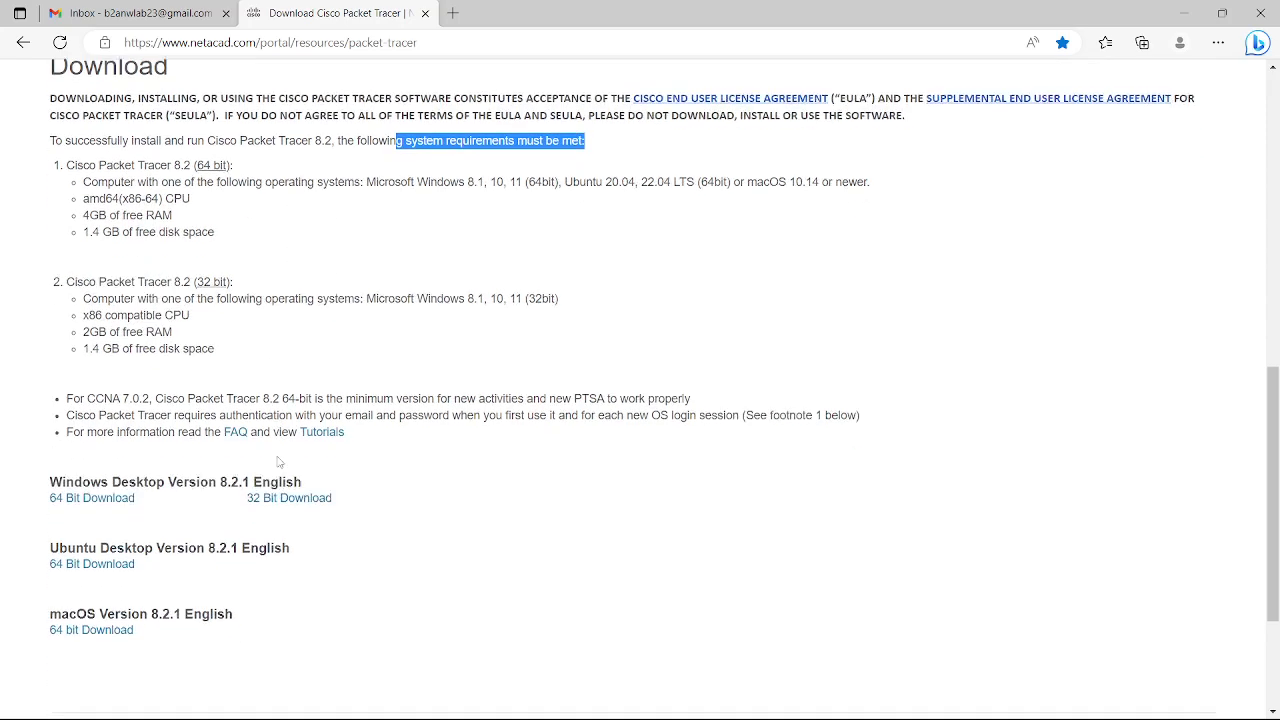
{"action": "scroll", "coordinate": [279, 462], "scroll_direction": "down", "scroll_amount": 1}
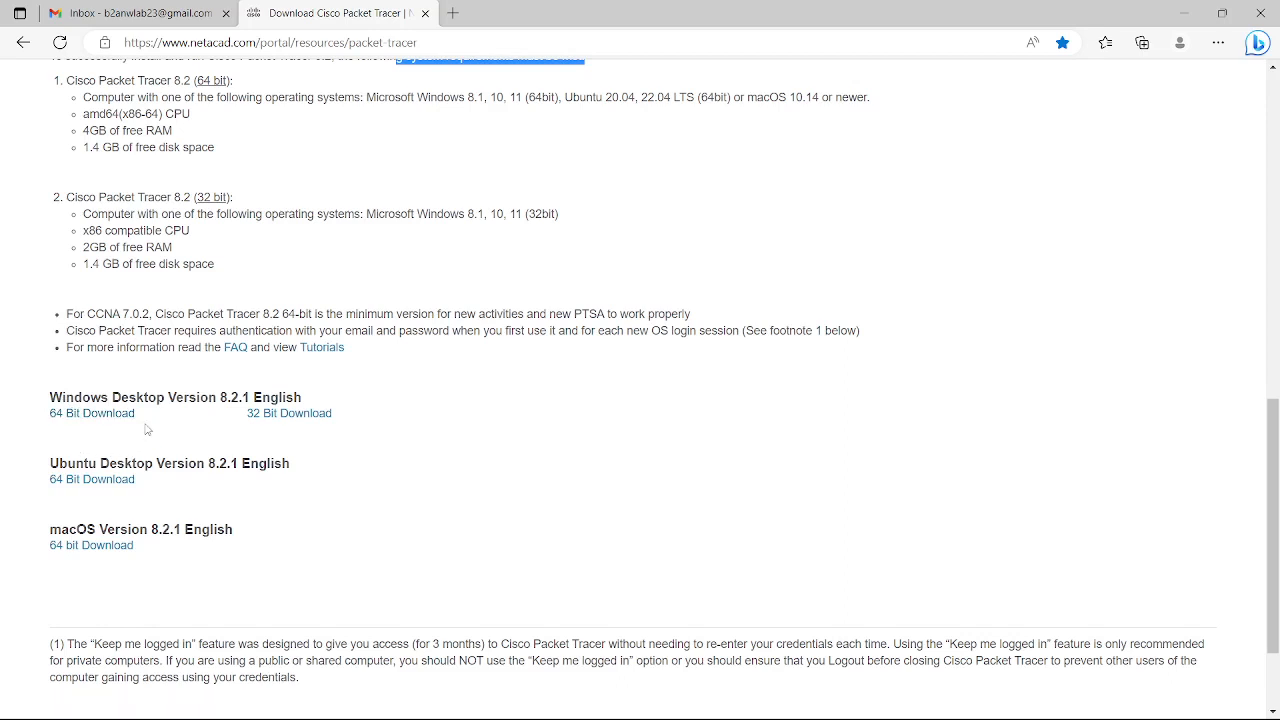
Start then pause the Windows 64-bit 8.2.1 download, and open the 'cisco packet tracer 6.1' folder.
{"action": "left_click", "coordinate": [87, 424]}
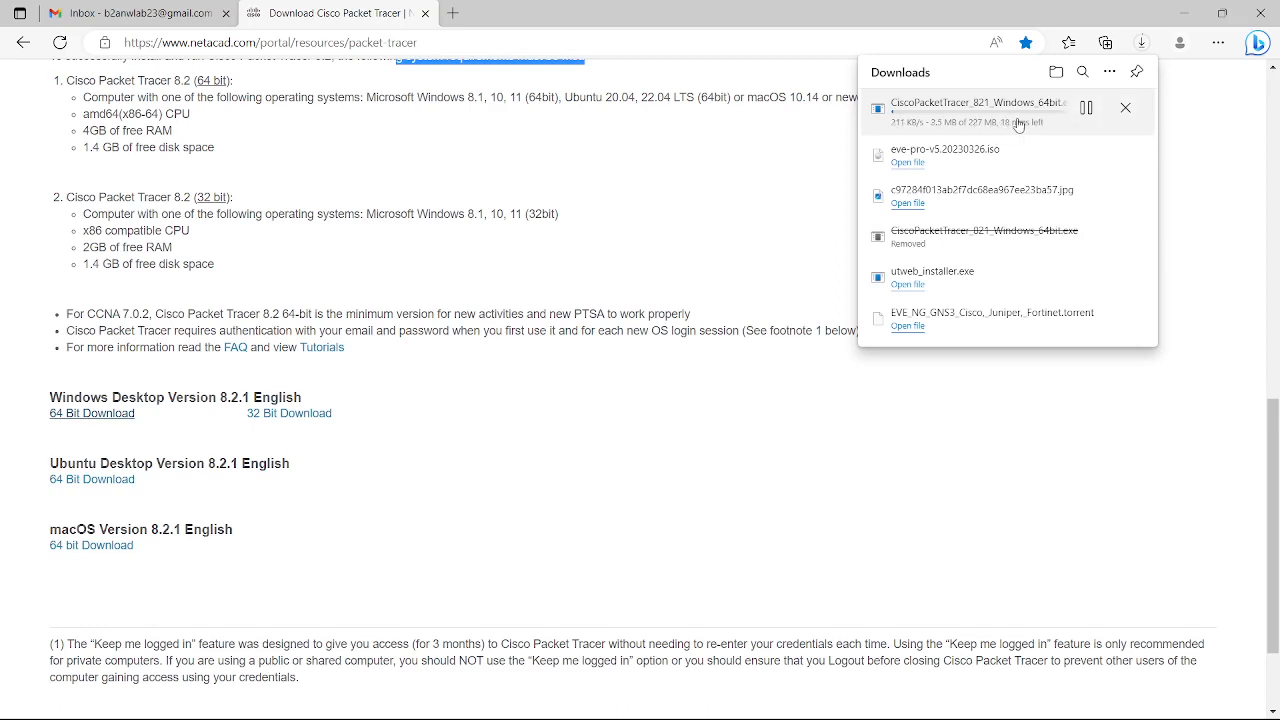
{"action": "left_click", "coordinate": [1085, 108]}
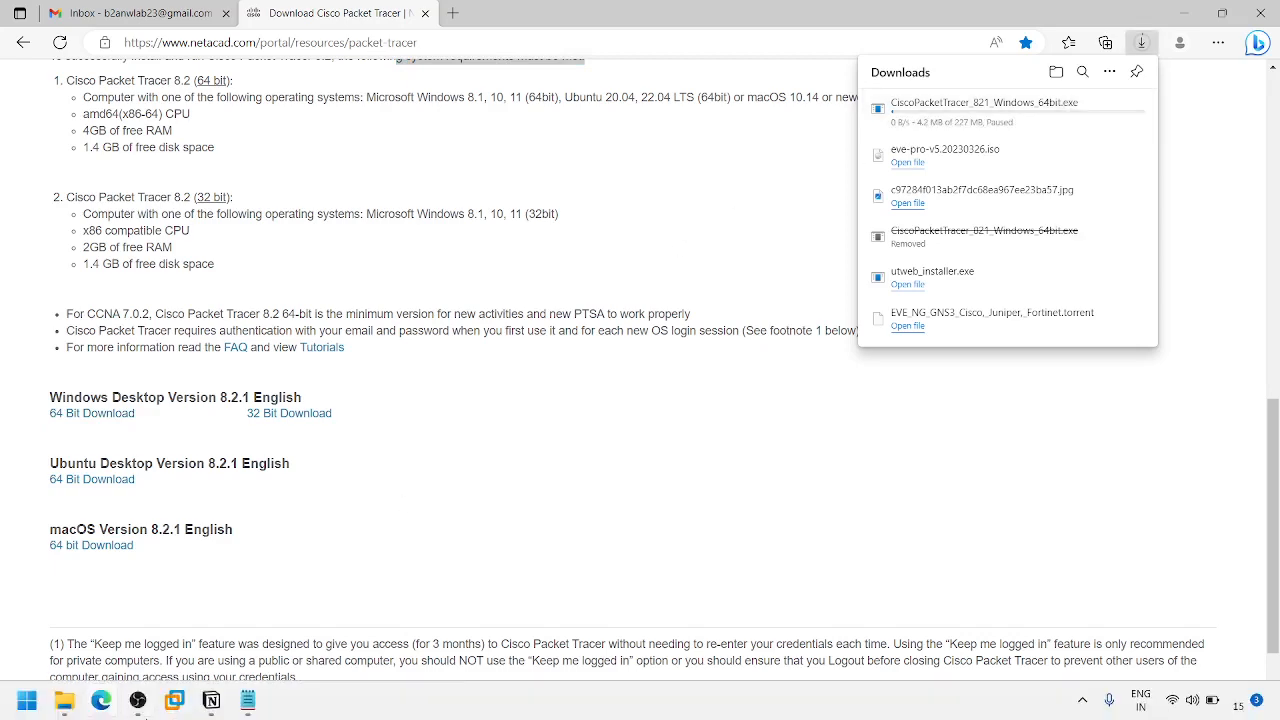
{"action": "left_click", "coordinate": [64, 700]}
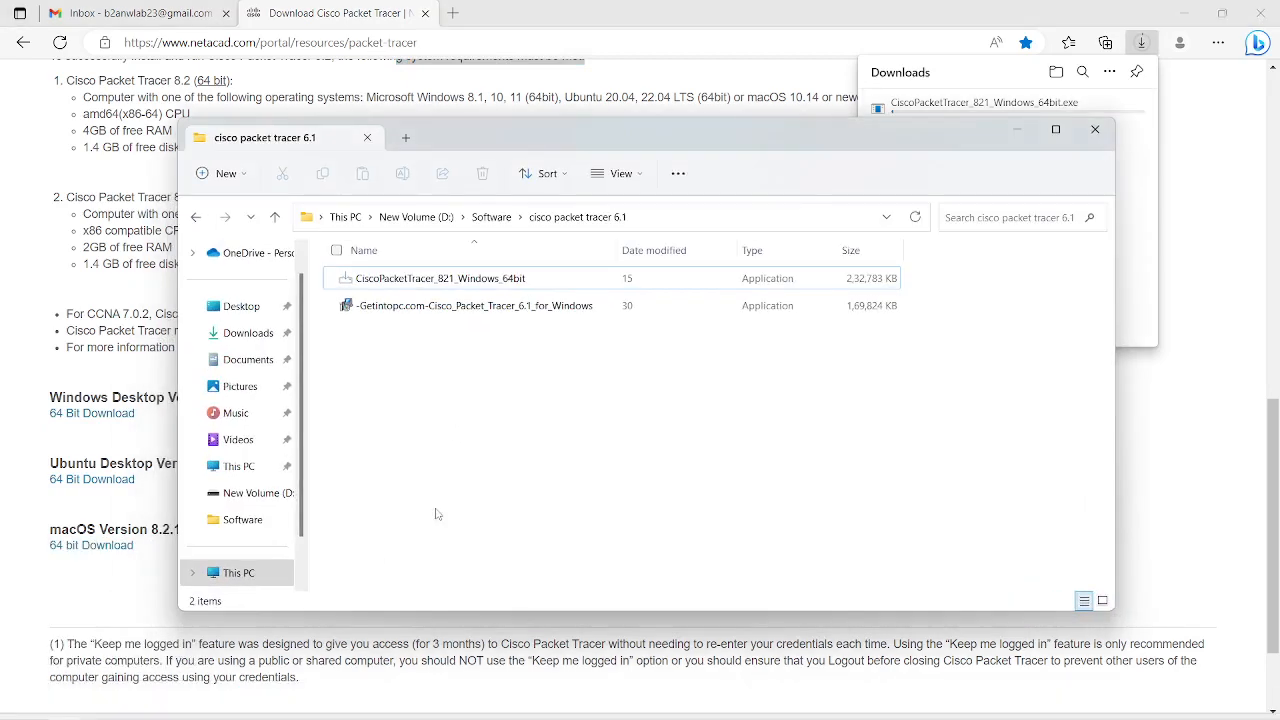
Run the 8.2.1 installer, accept the license, keep default folders and desktop shortcut, and install.
{"action": "double_click", "coordinate": [449, 287]}
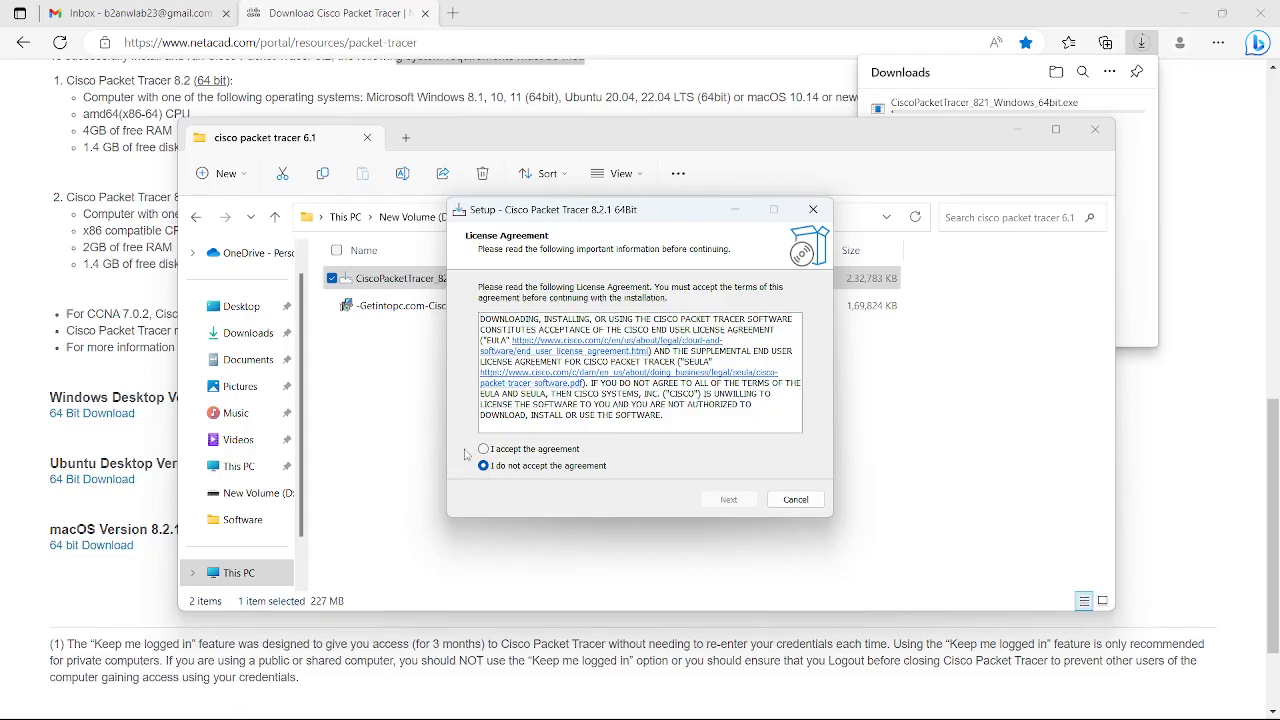
{"action": "left_click", "coordinate": [485, 450]}
{"action": "left_click", "coordinate": [728, 500]}
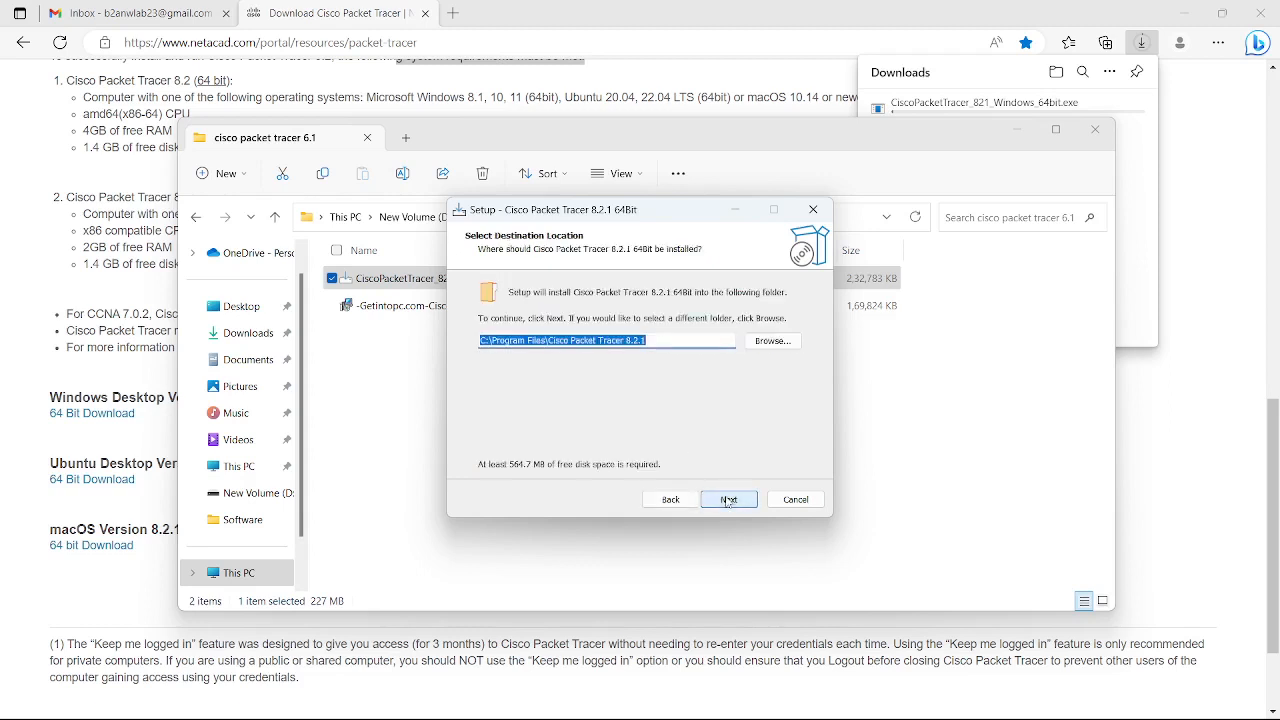
{"action": "left_click", "coordinate": [737, 505]}
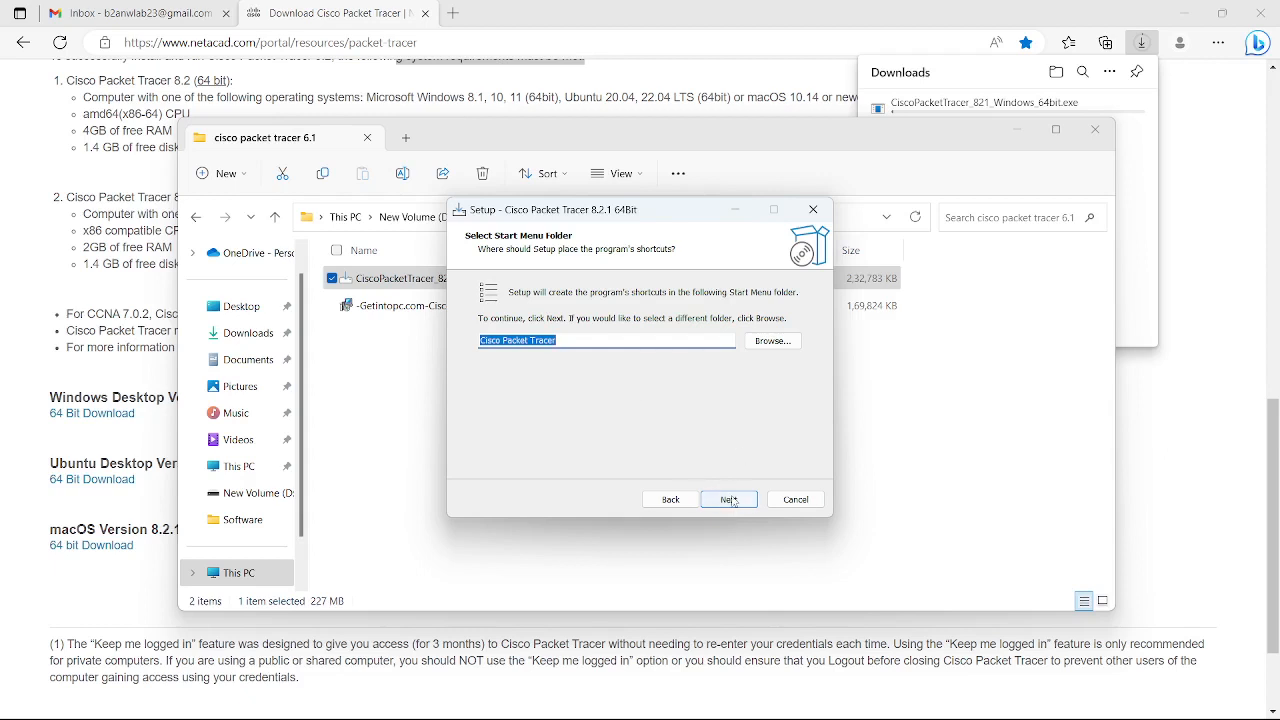
{"action": "left_click", "coordinate": [733, 499]}
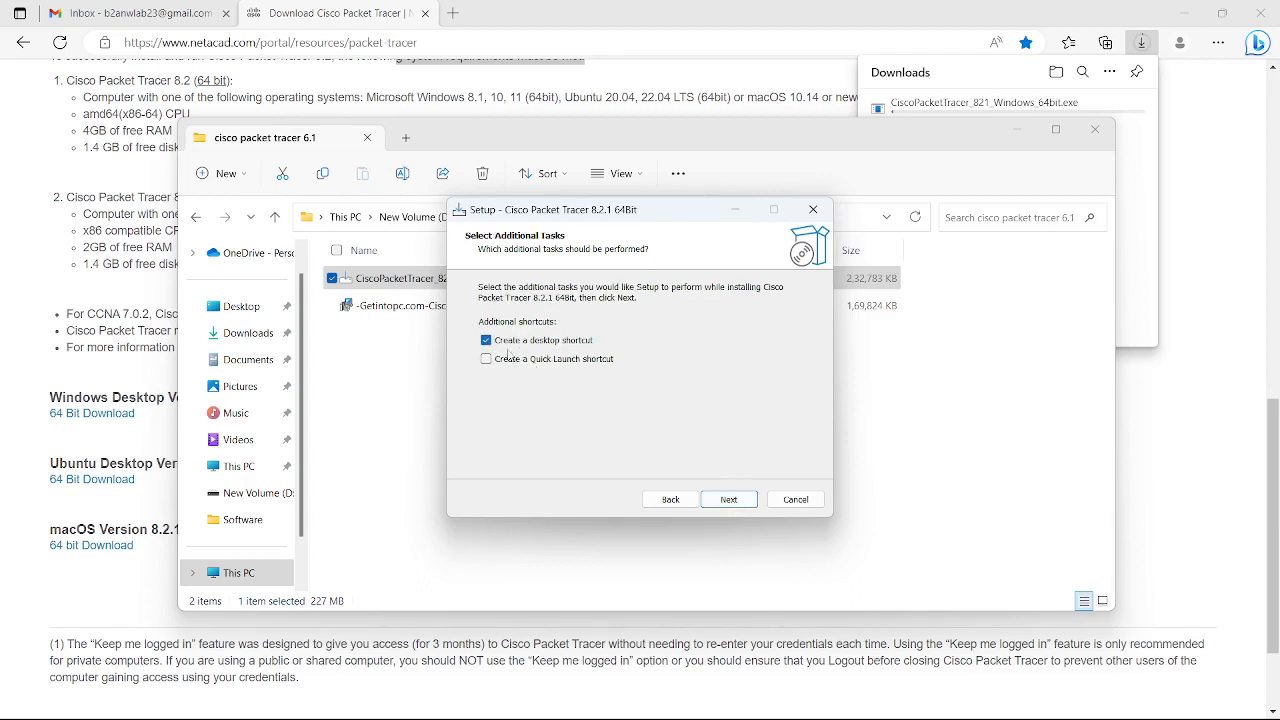
{"action": "left_click", "coordinate": [728, 499]}
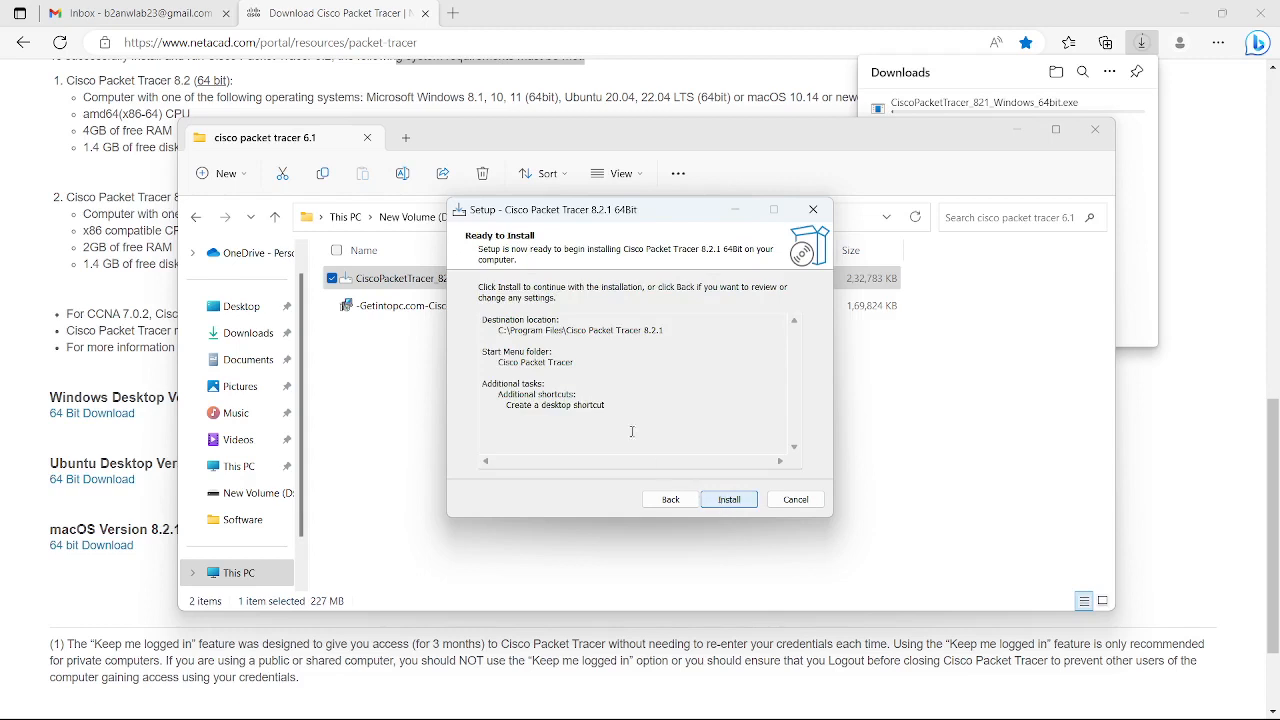
{"action": "left_click", "coordinate": [729, 499]}
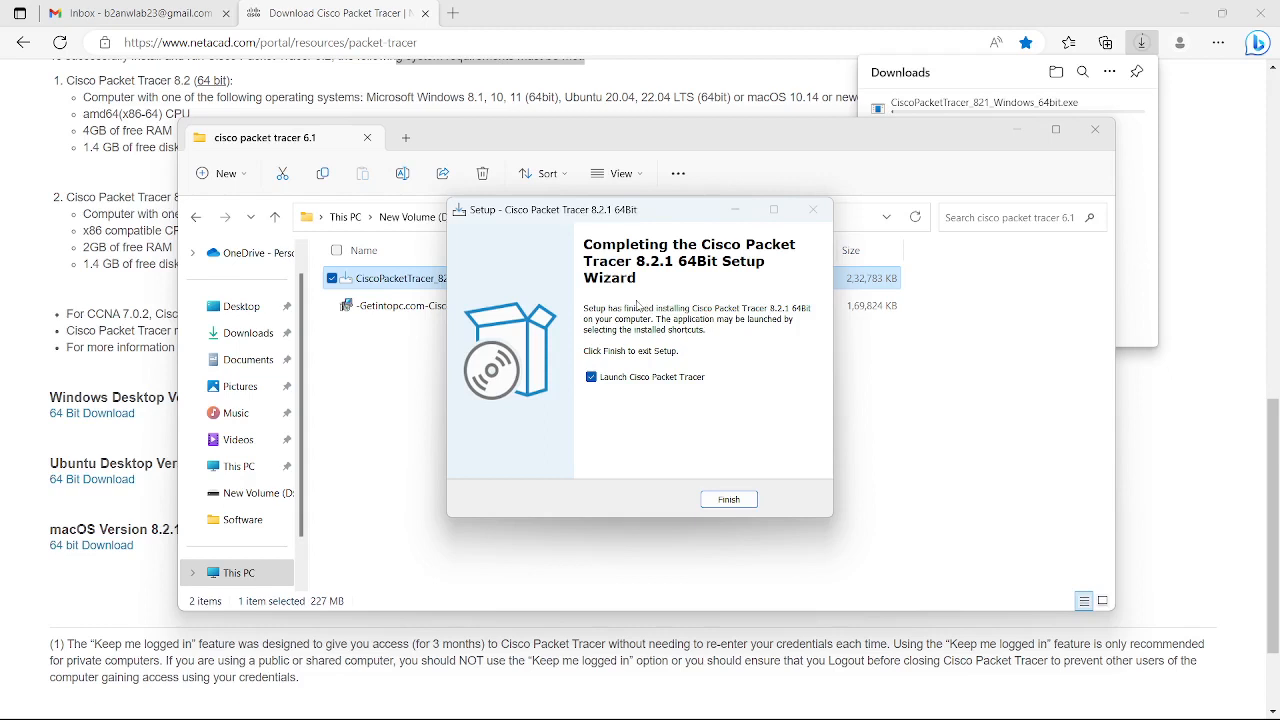
Finish setup and launch Packet Tracer, answering Yes to run in multi-user mode.
{"action": "left_click", "coordinate": [729, 500]}
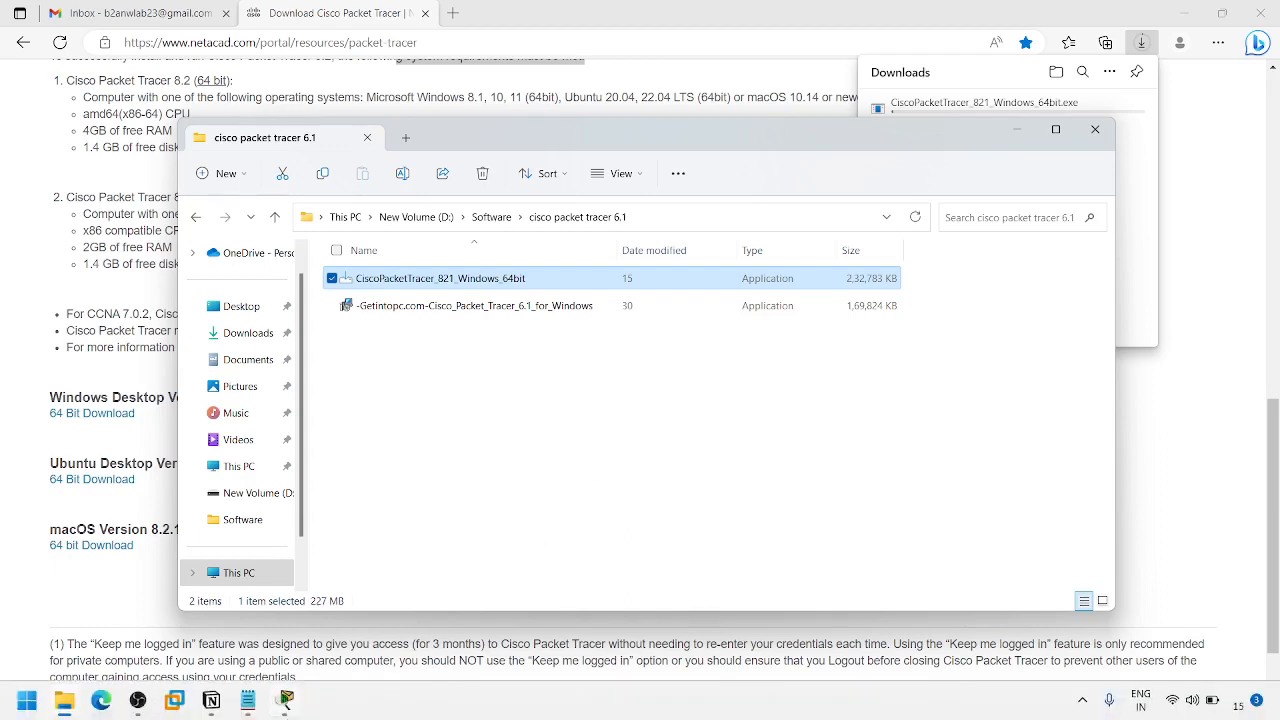
{"action": "left_click", "coordinate": [286, 702]}
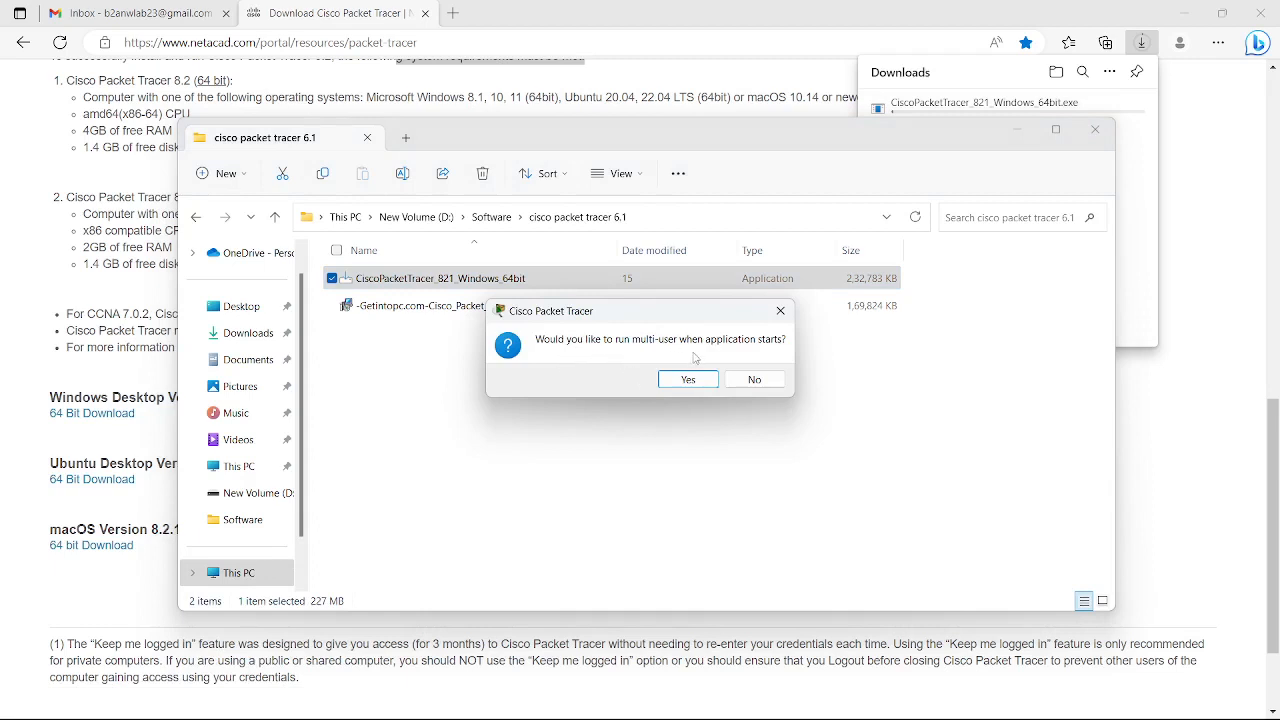
{"action": "left_click", "coordinate": [699, 384]}
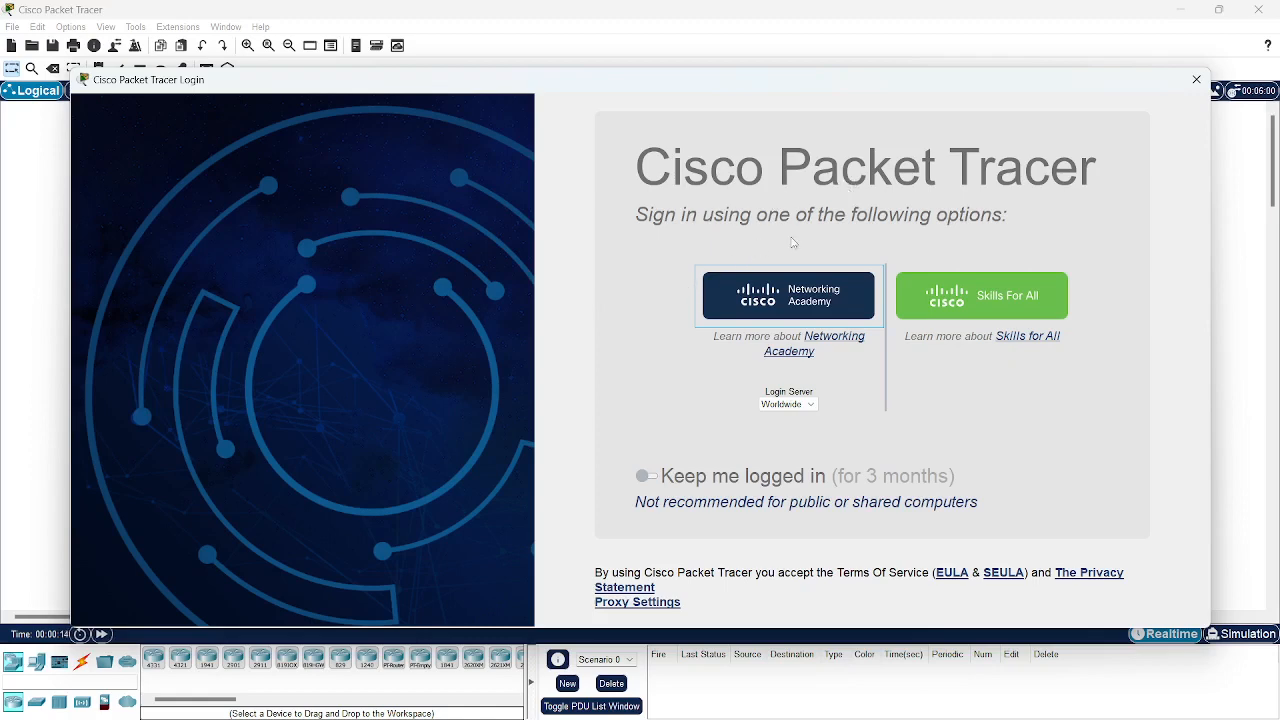
Sign in with Networking Academy, entering the account email and password.
{"action": "left_click", "coordinate": [800, 312]}
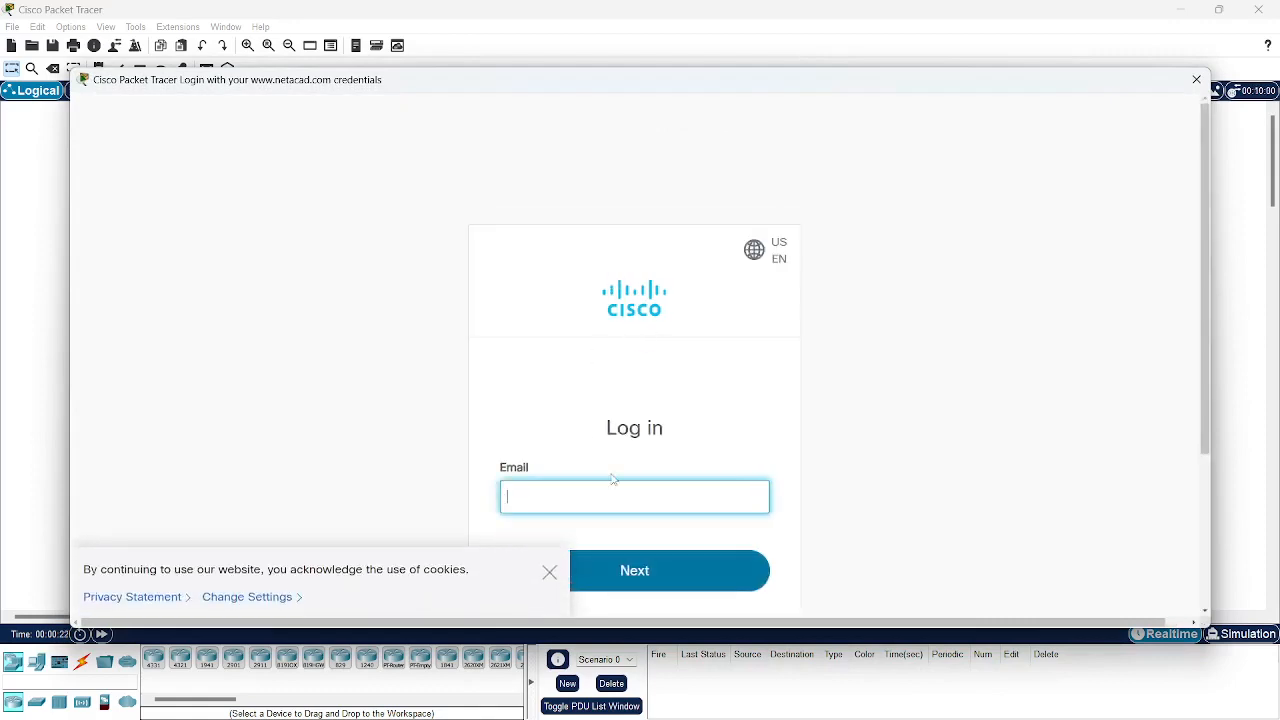
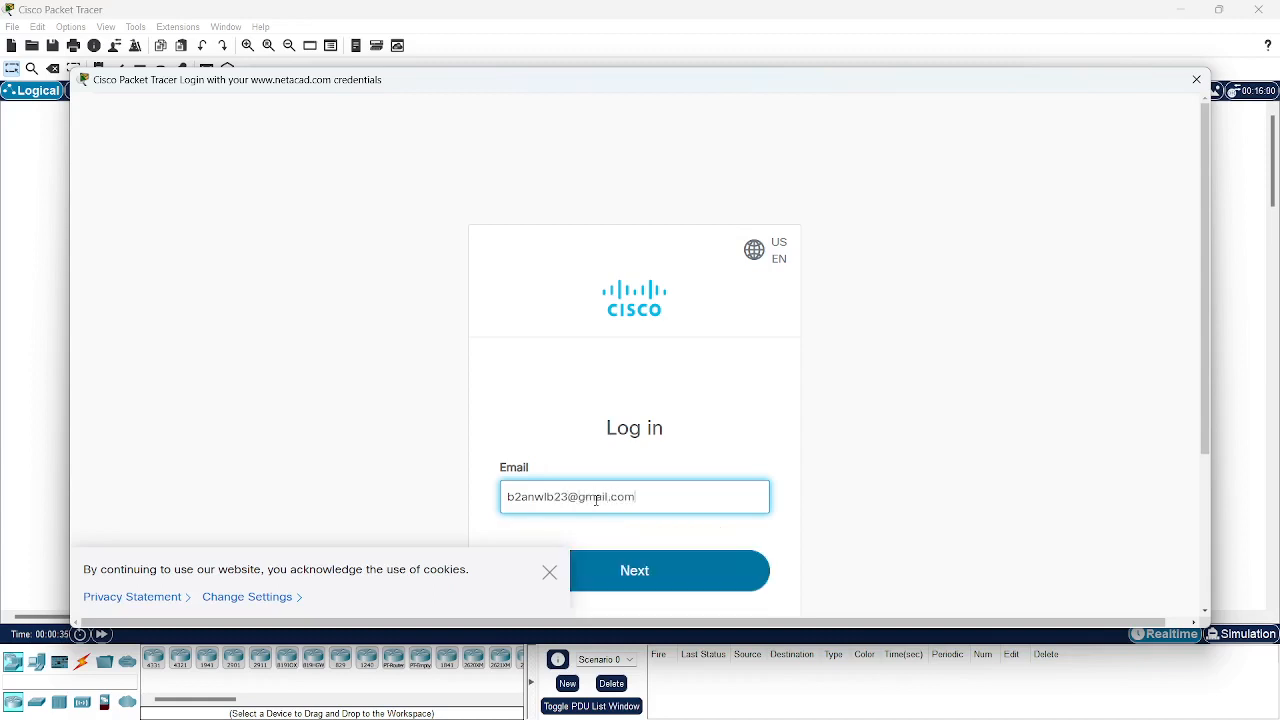
{"action": "key", "text": "Return"}
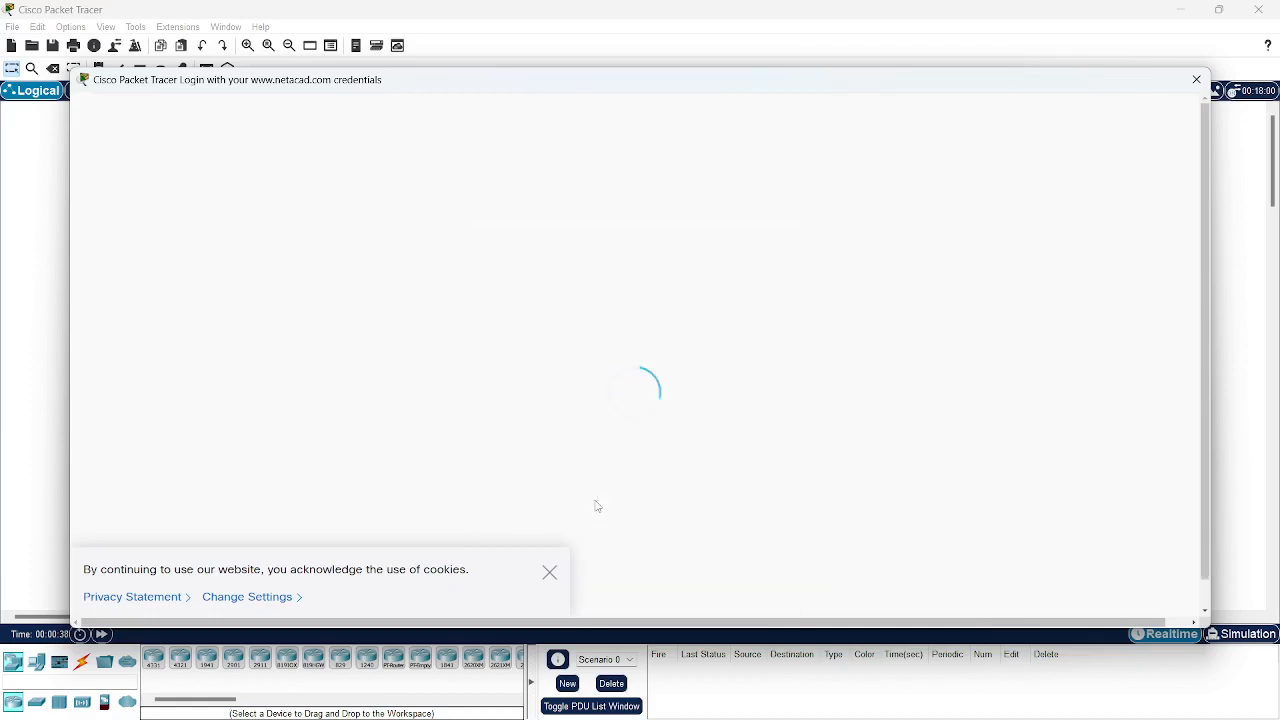
{"action": "left_click", "coordinate": [552, 573]}
{"action": "left_click", "coordinate": [599, 571]}
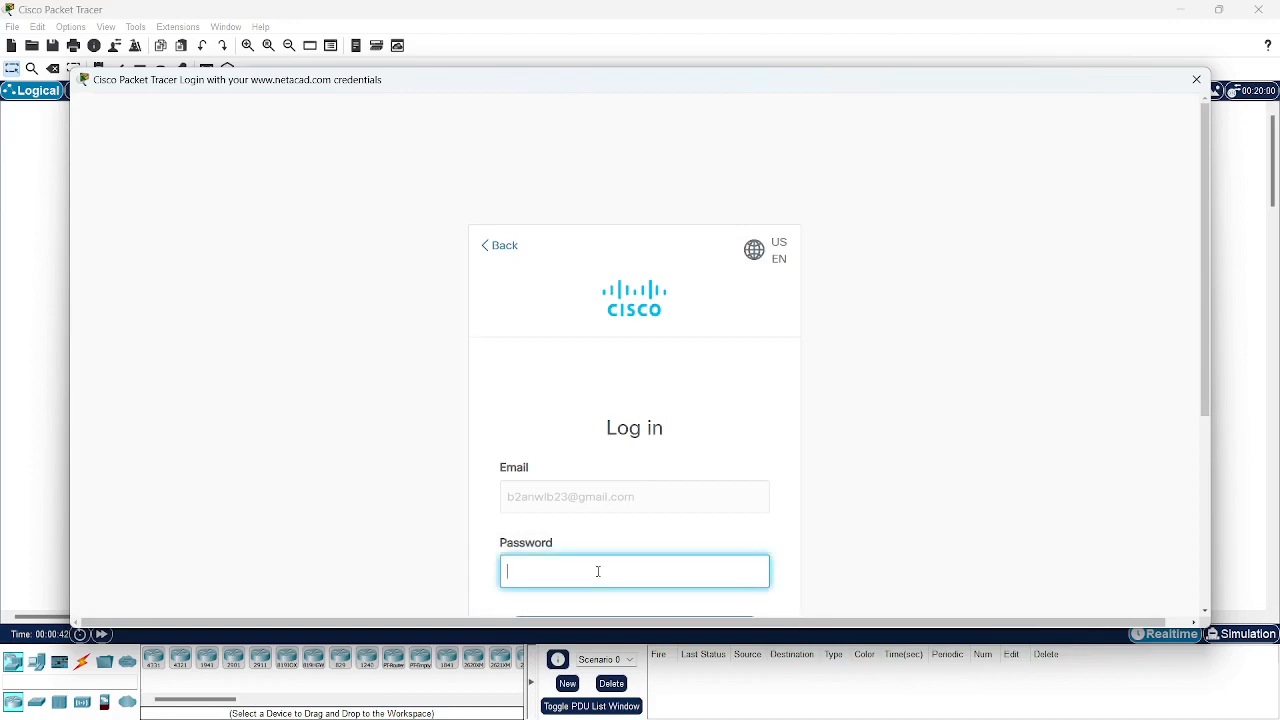
{"action": "type", "text": "••••••••••••••"}
{"action": "key", "text": "Return"}
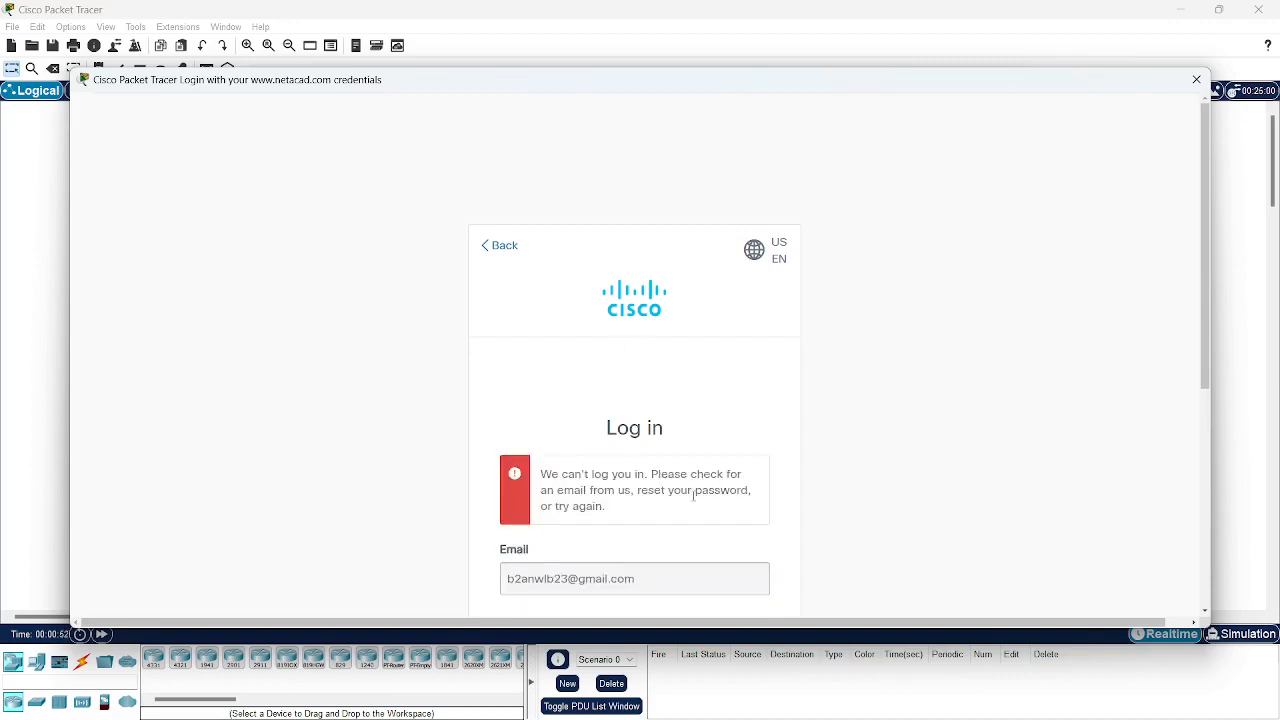
Add the missing letter 'a' to the account email and submit the login again.
{"action": "scroll", "coordinate": [693, 496], "scroll_direction": "down", "scroll_amount": 2}
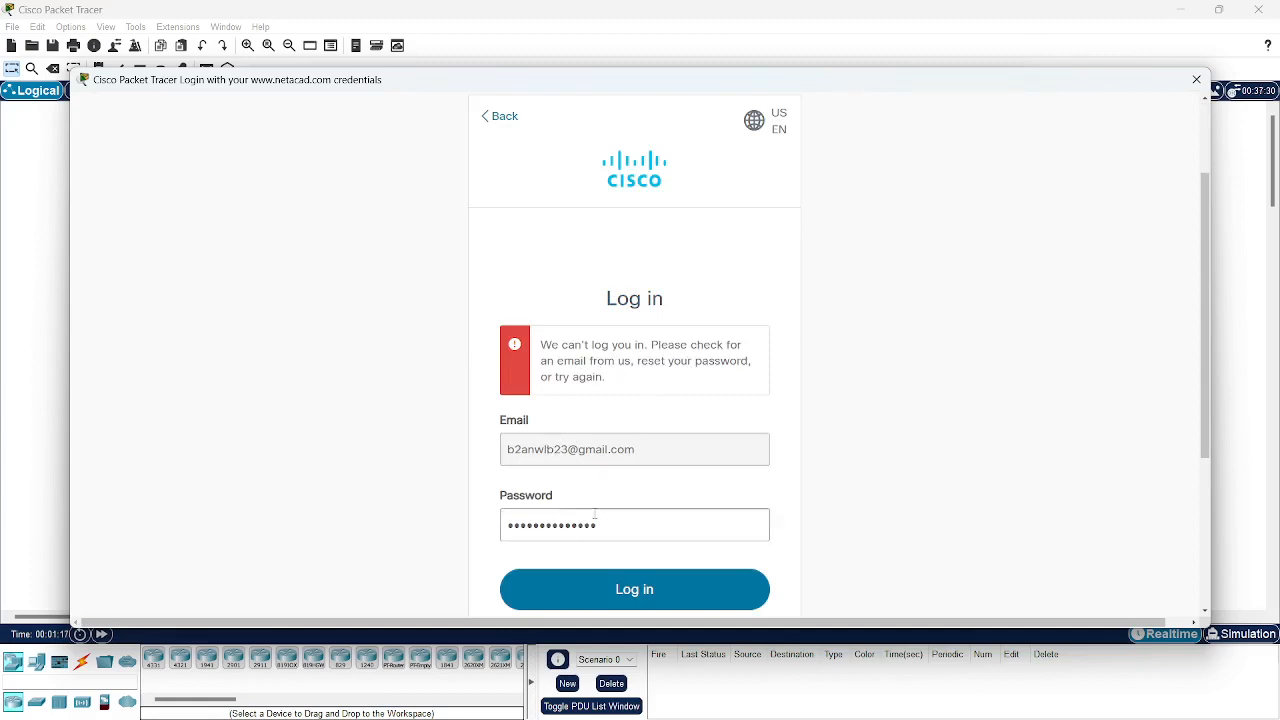
{"action": "scroll", "coordinate": [580, 495], "scroll_direction": "down", "scroll_amount": 2}
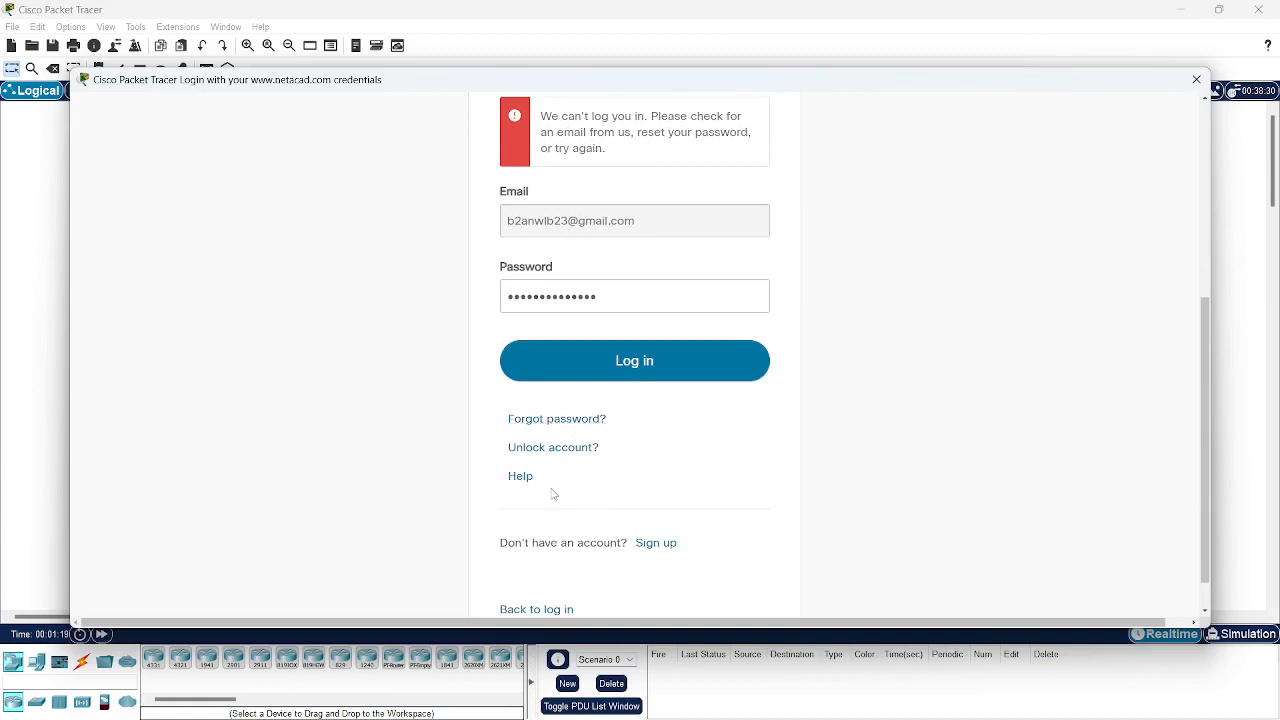
{"action": "left_click", "coordinate": [607, 361]}
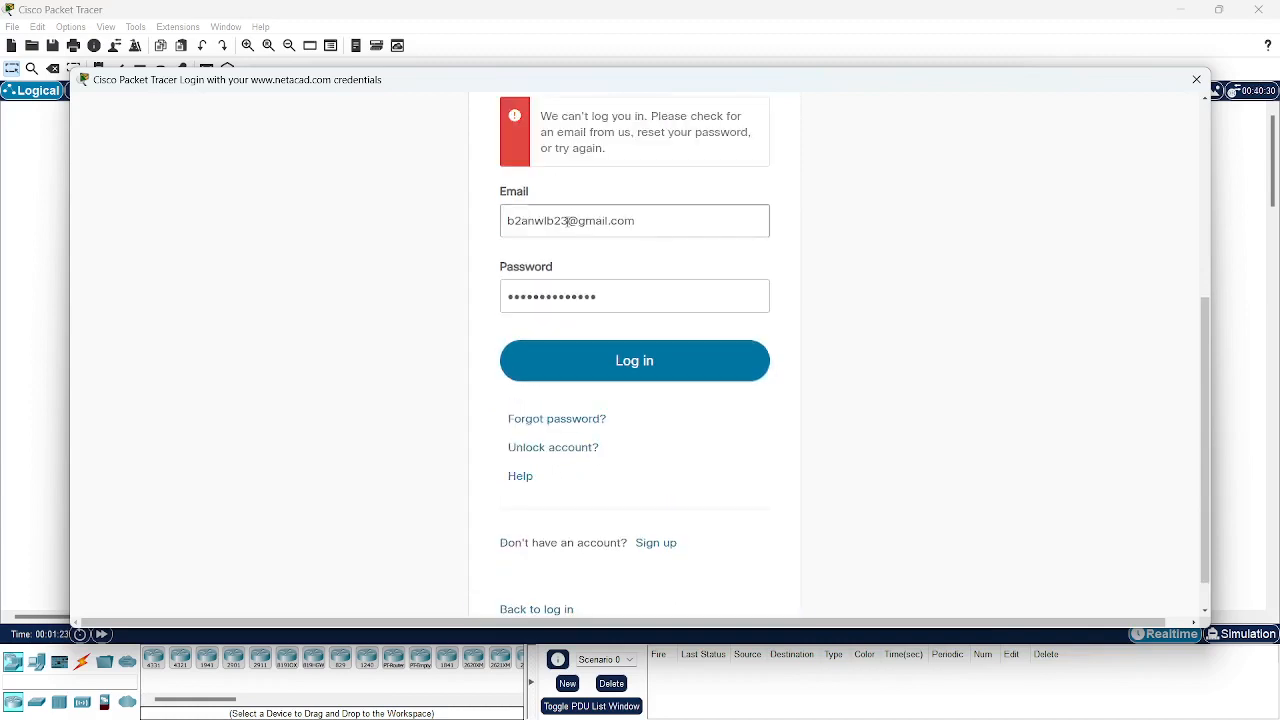
{"action": "left_click", "coordinate": [548, 220]}
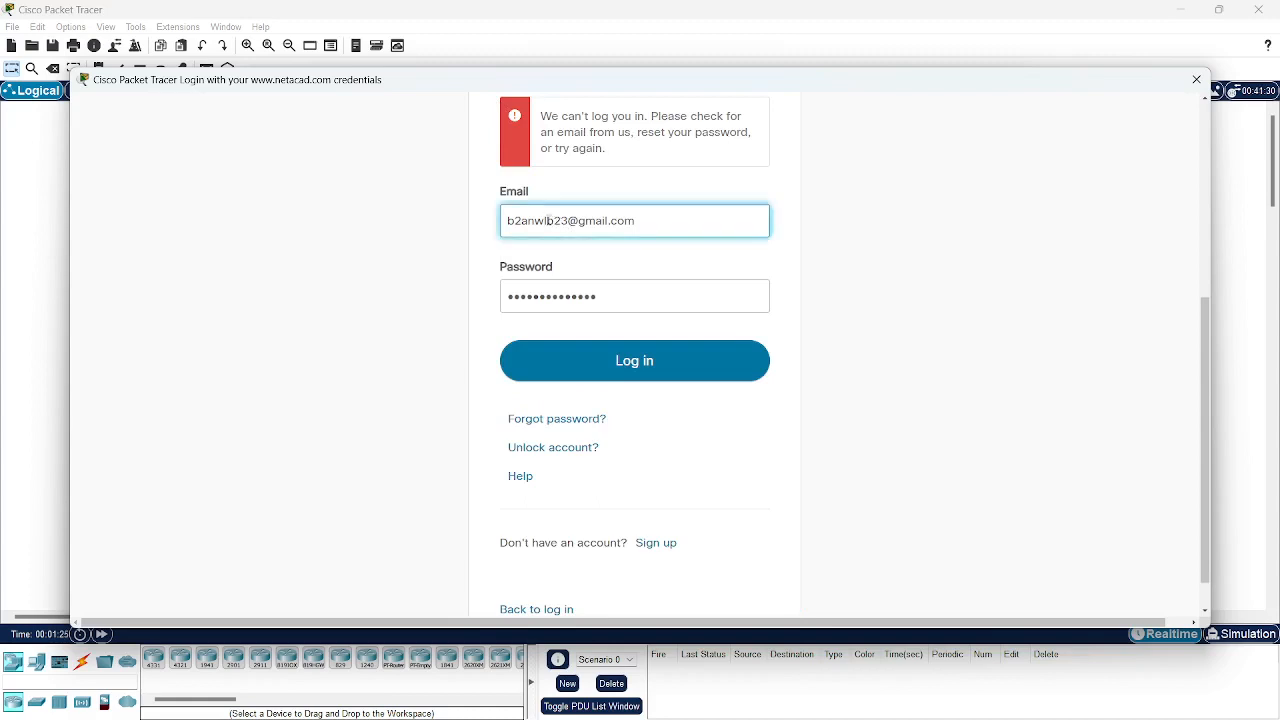
{"action": "type", "text": "a"}
{"action": "left_click", "coordinate": [621, 378]}
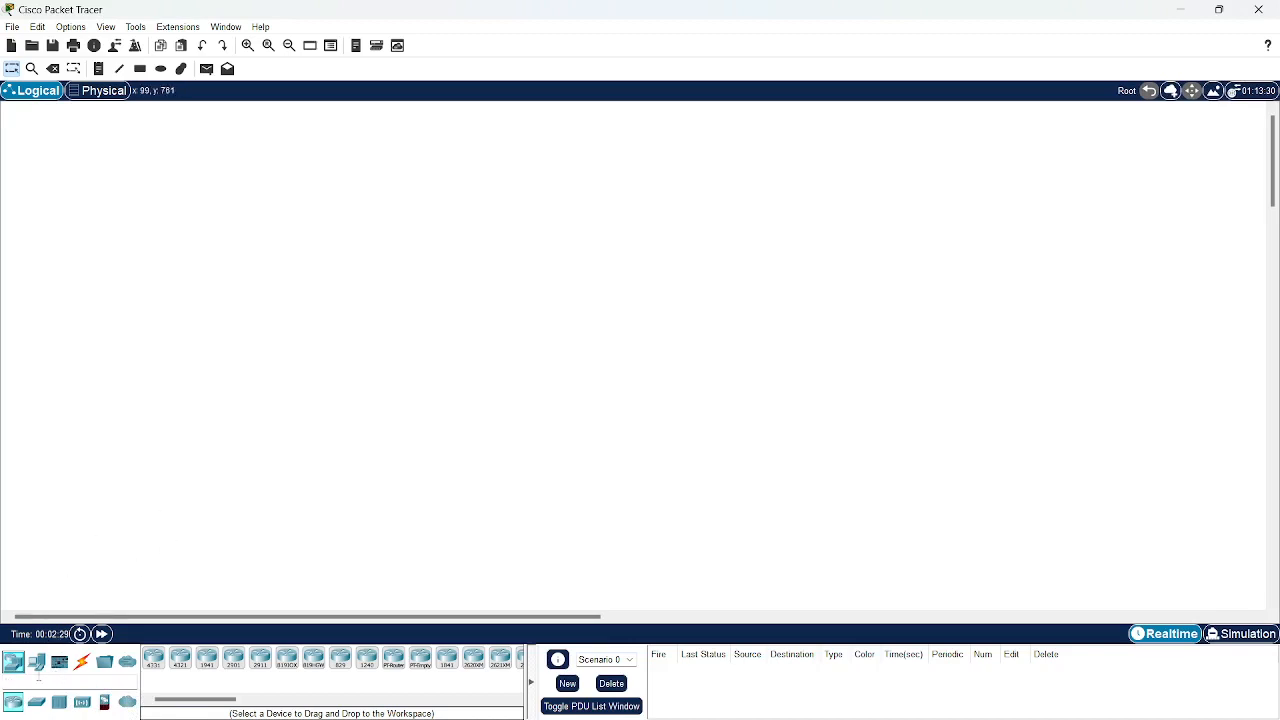
{"action": "left_click", "coordinate": [36, 664]}
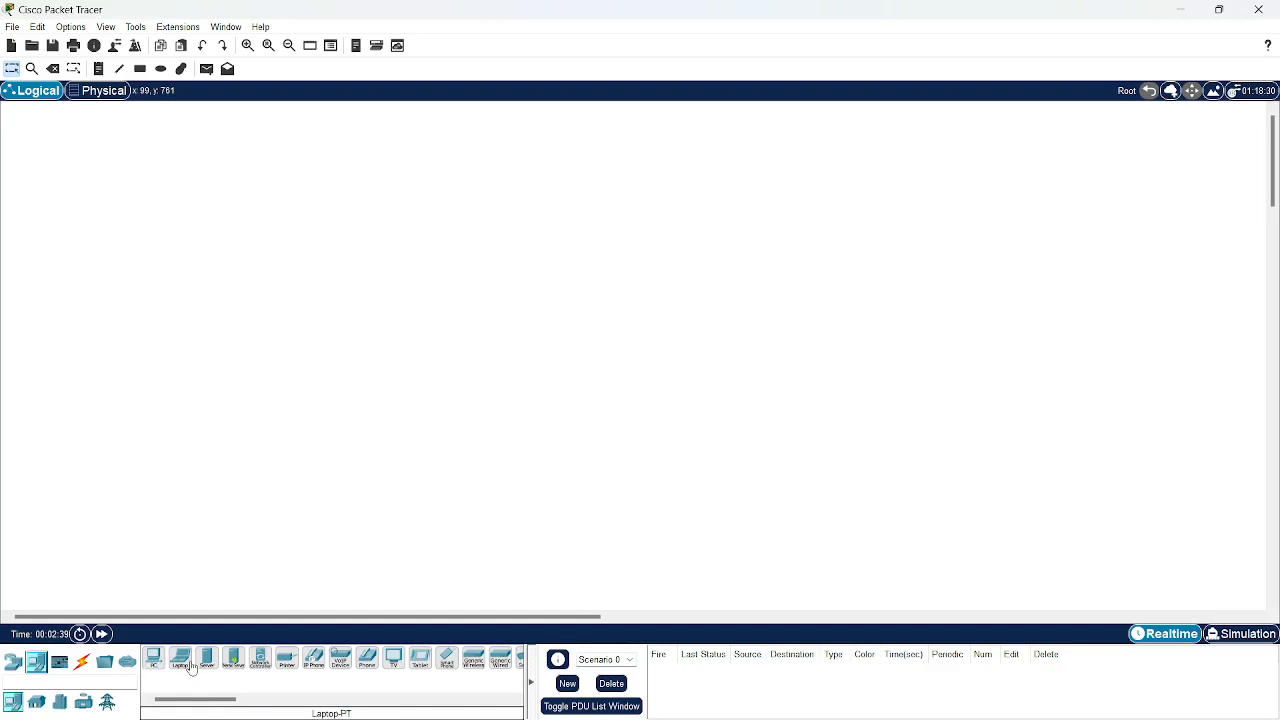
{"action": "left_click", "coordinate": [60, 668]}
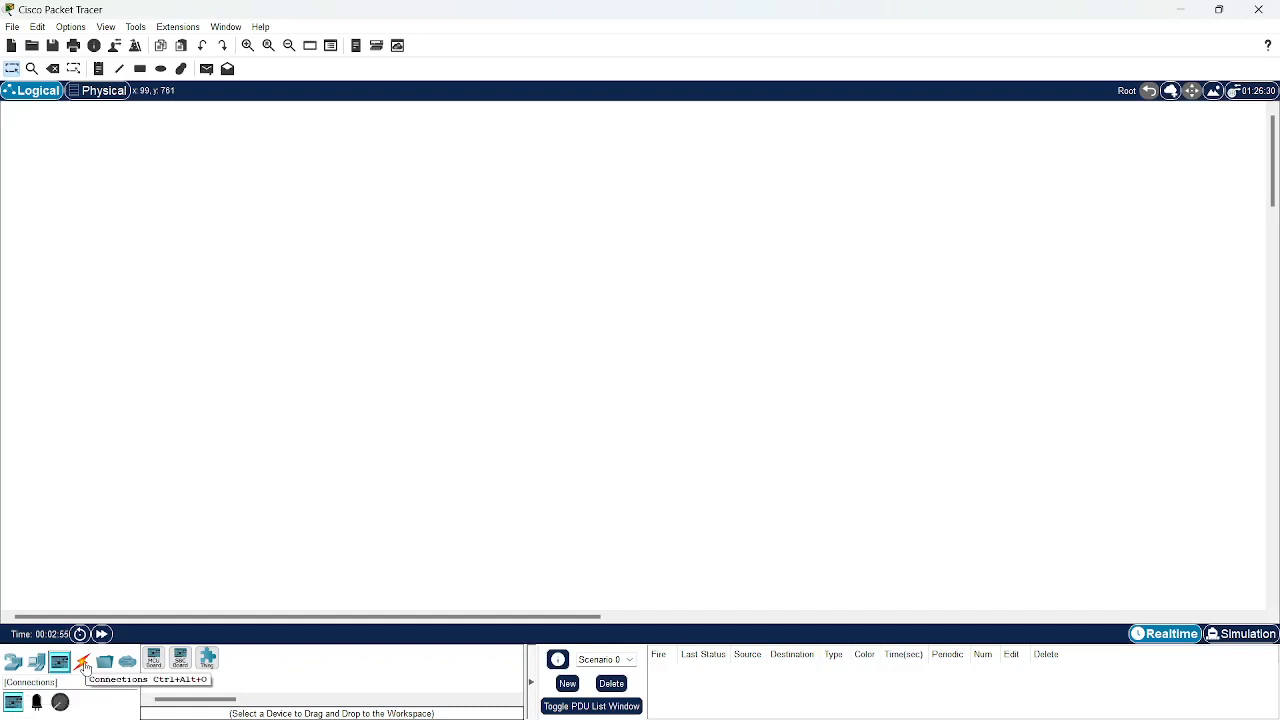
{"action": "left_click", "coordinate": [83, 663]}
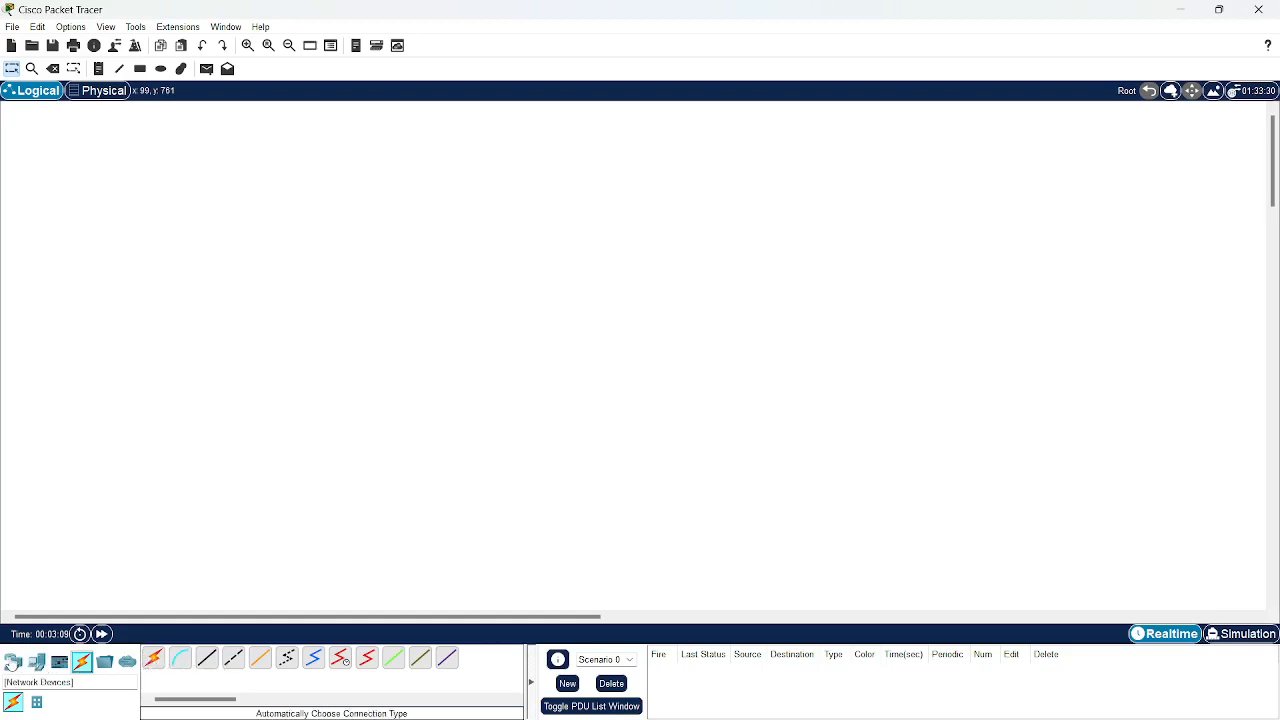
{"action": "left_click", "coordinate": [13, 662]}
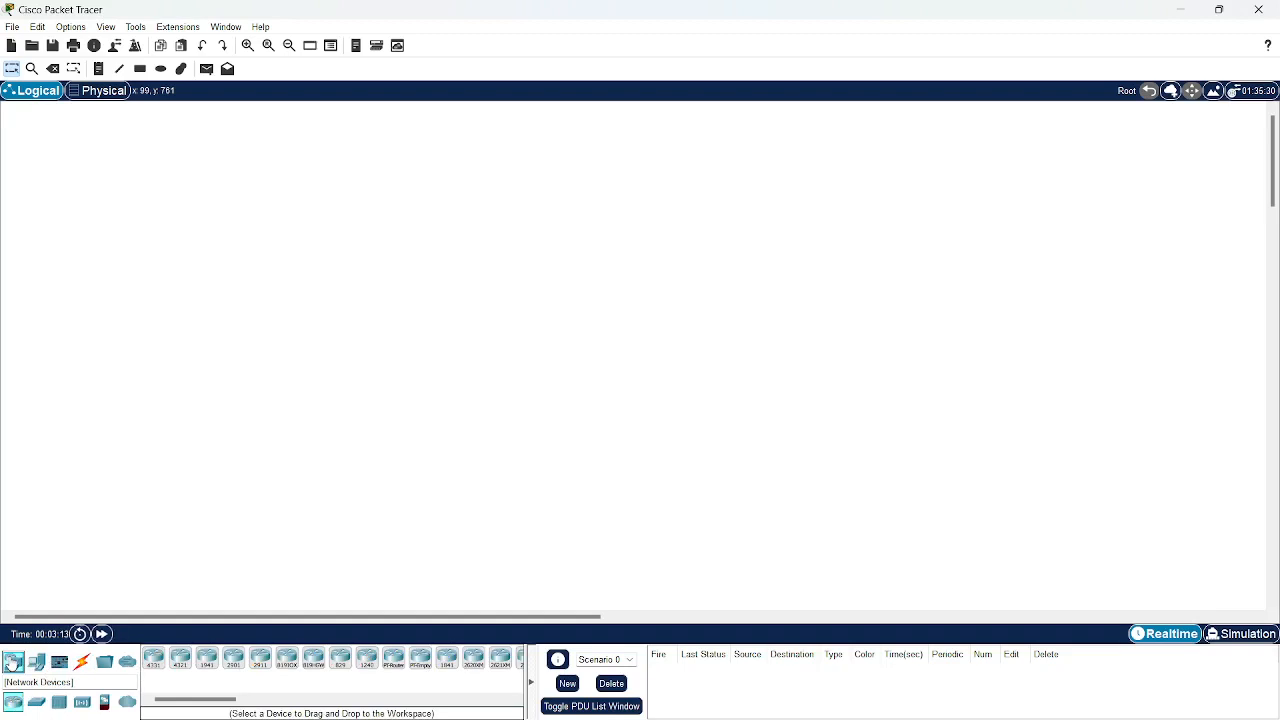
Place a 1941 router, a 2960-24TT switch, a PC and a laptop on the workspace.
{"action": "left_click_drag", "start_coordinate": [13, 701], "coordinate": [490, 260]}
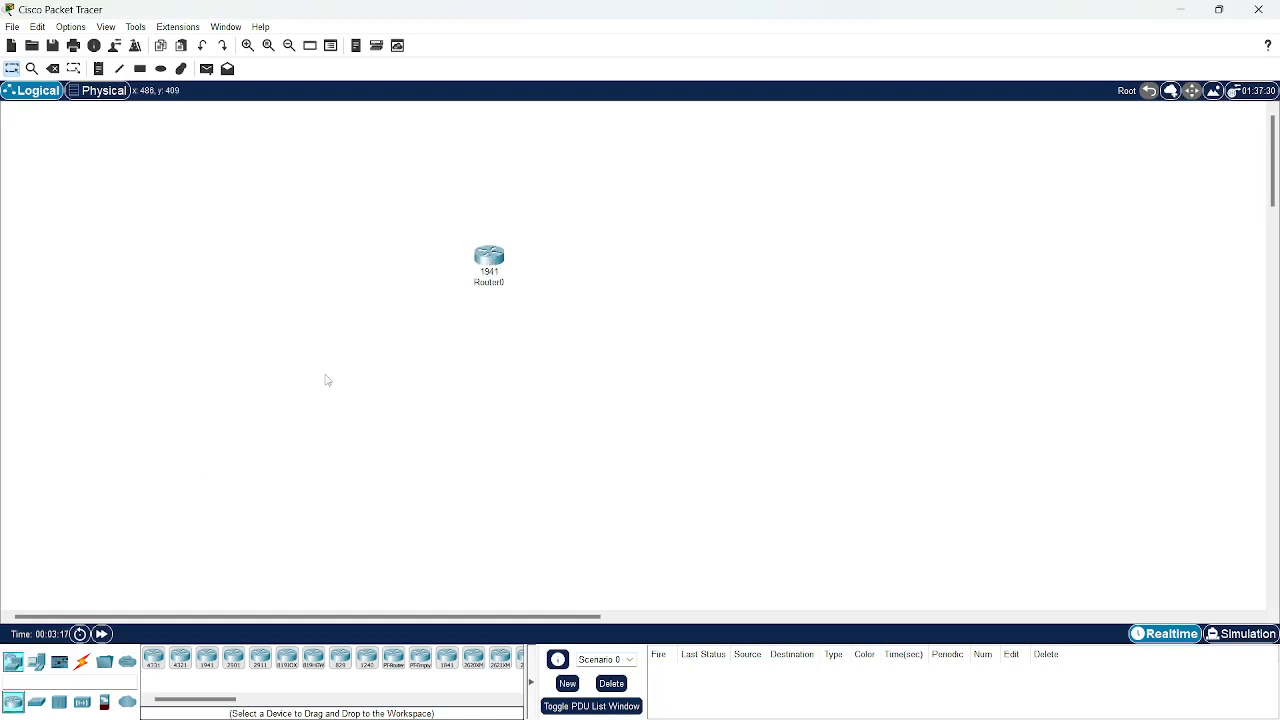
{"action": "left_click_drag", "start_coordinate": [38, 706], "coordinate": [453, 374]}
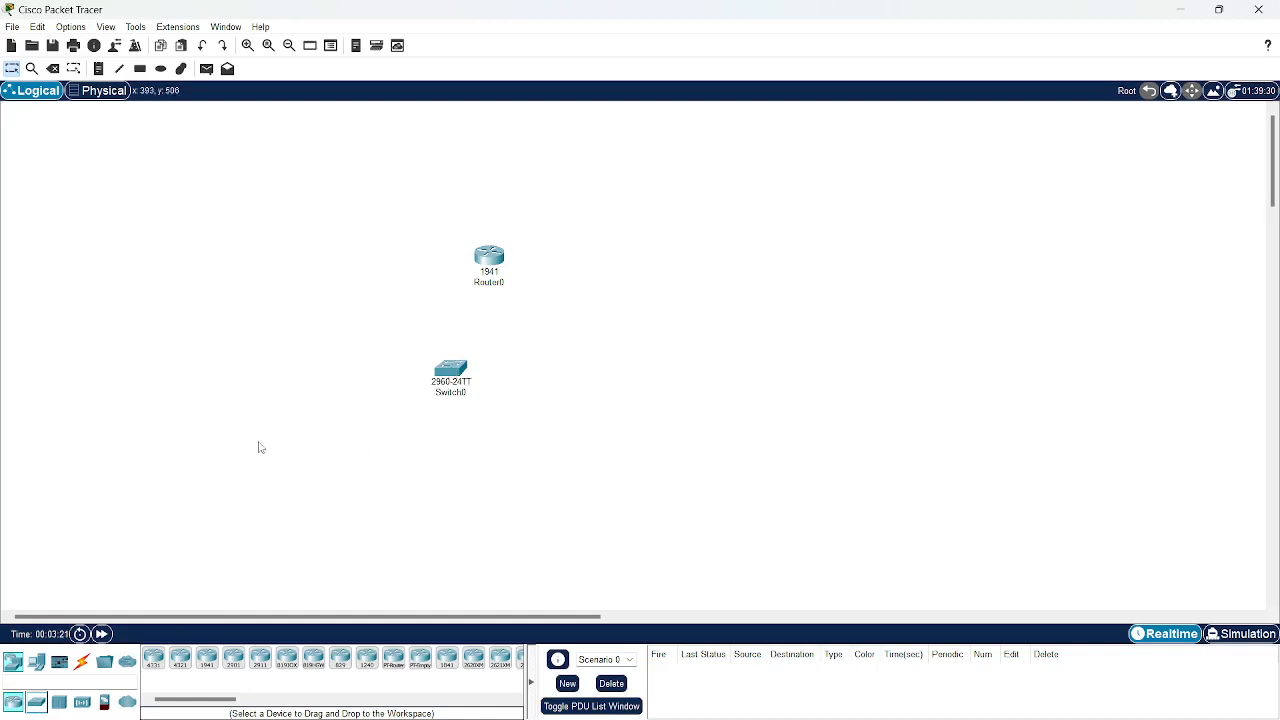
{"action": "left_click", "coordinate": [36, 662]}
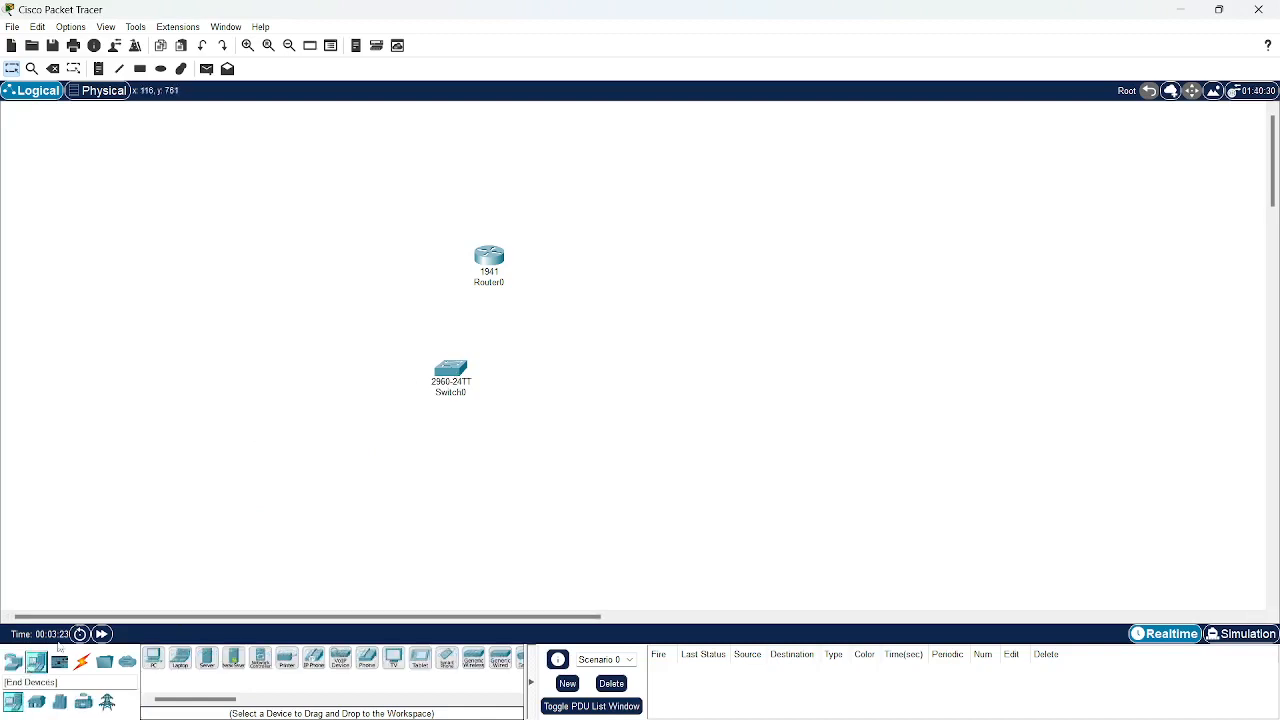
{"action": "left_click_drag", "start_coordinate": [152, 656], "coordinate": [272, 472]}
{"action": "left_click_drag", "start_coordinate": [182, 660], "coordinate": [445, 512]}
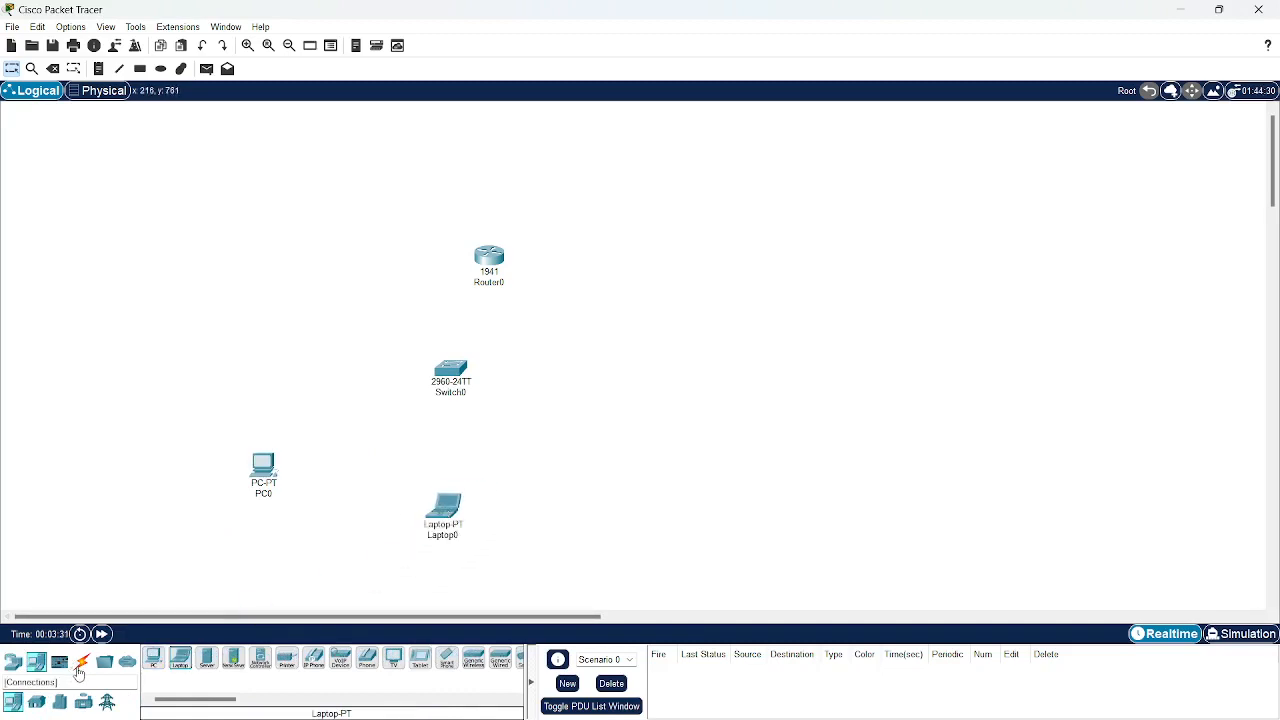
{"action": "left_click", "coordinate": [81, 662]}
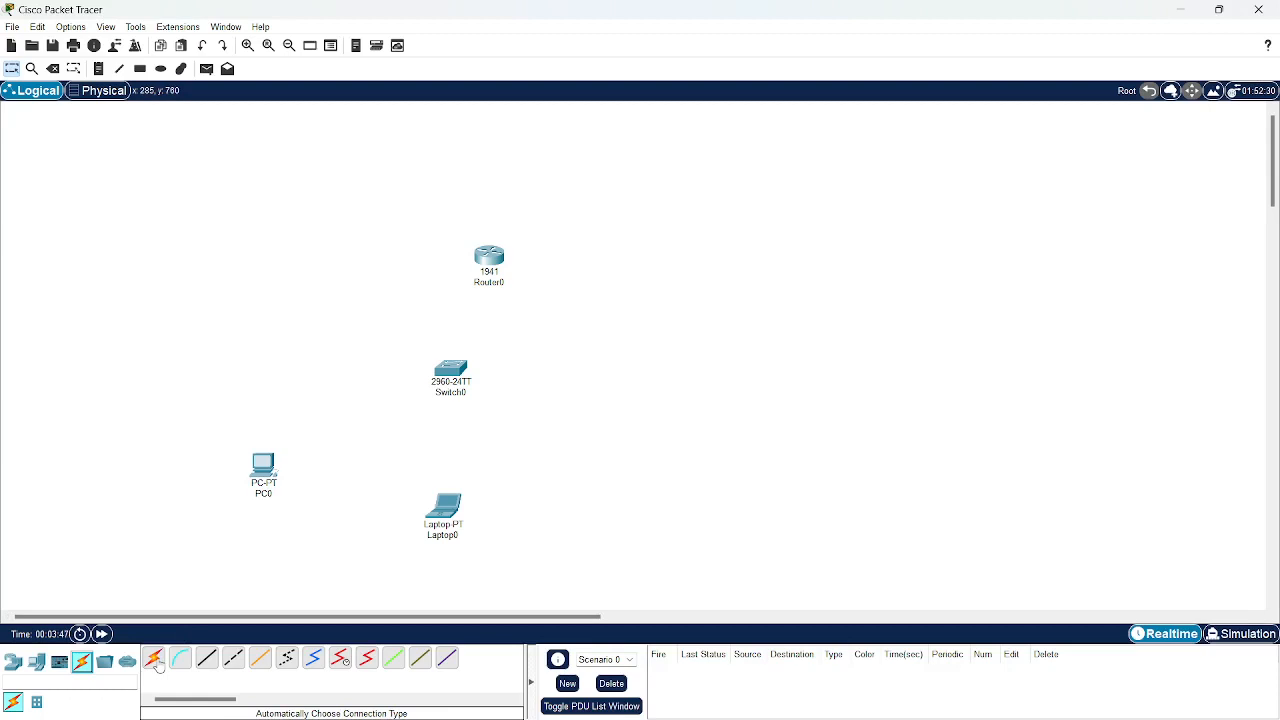
Cable PC0, Laptop0 and Router0 to Switch0 using automatic connection type.
{"action": "left_click", "coordinate": [155, 660]}
{"action": "left_click", "coordinate": [271, 466]}
{"action": "left_click", "coordinate": [430, 366]}
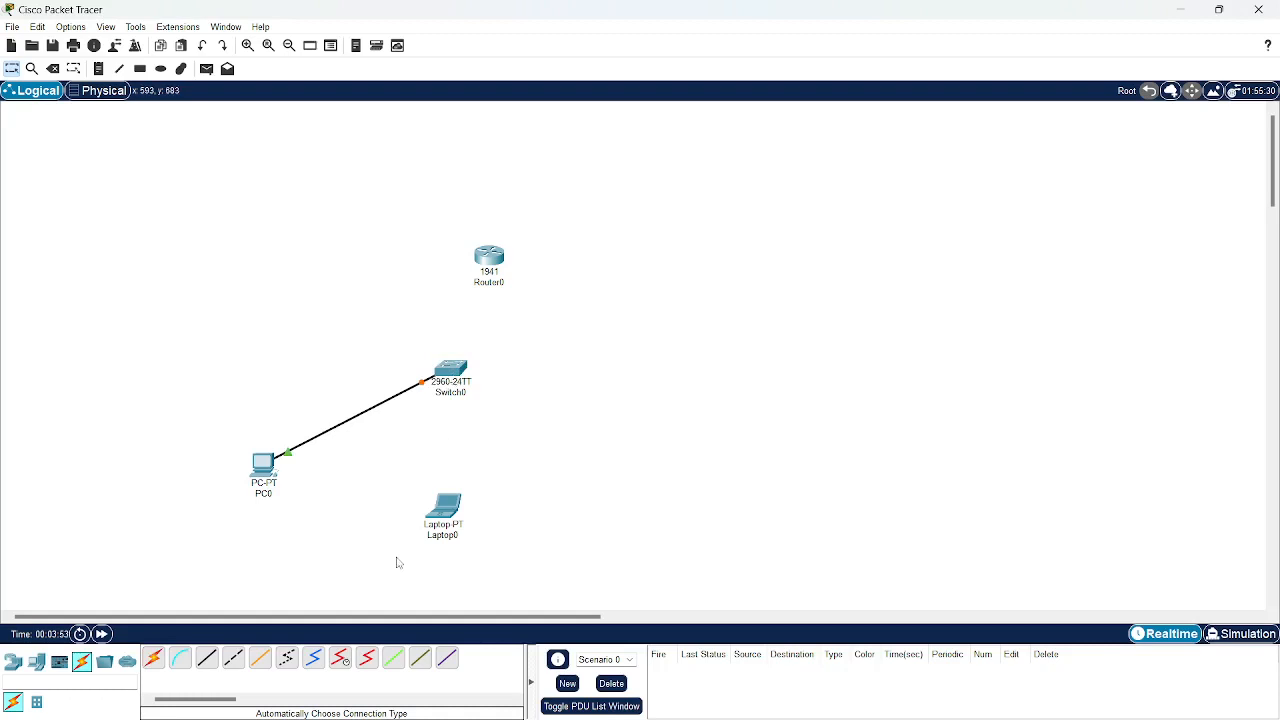
{"action": "left_click", "coordinate": [153, 663]}
{"action": "left_click", "coordinate": [451, 504]}
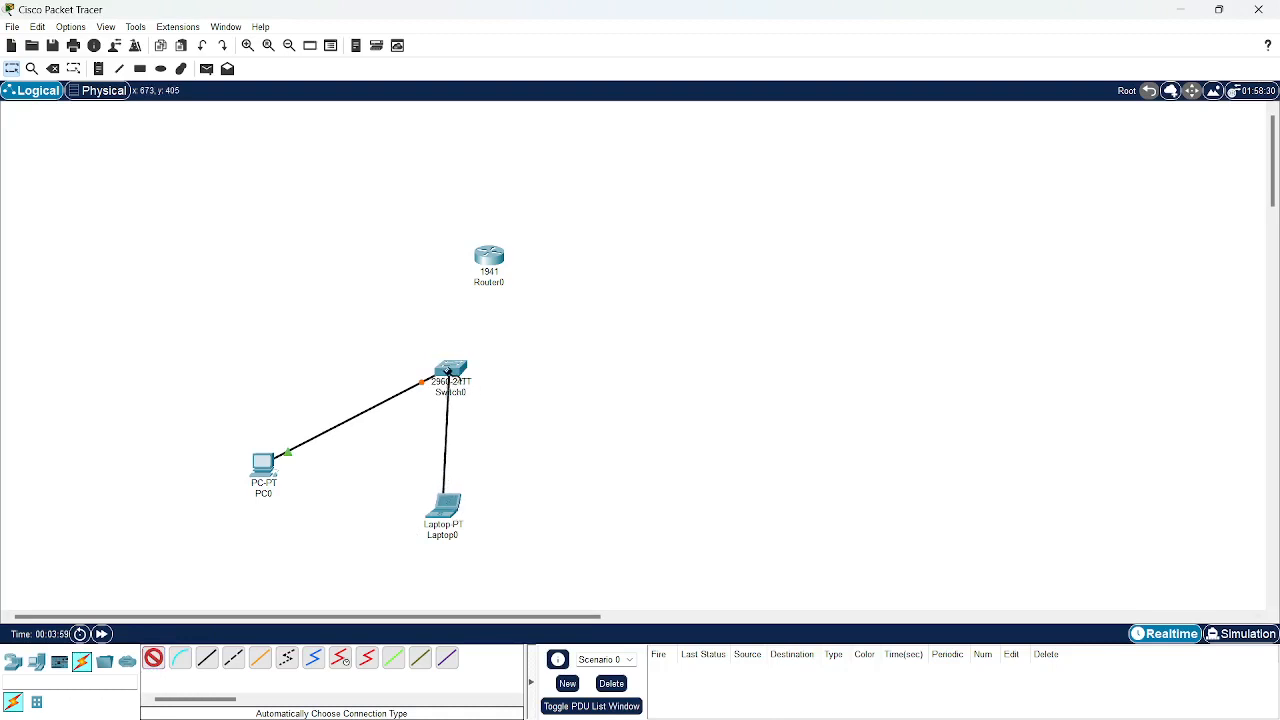
{"action": "left_click", "coordinate": [447, 371]}
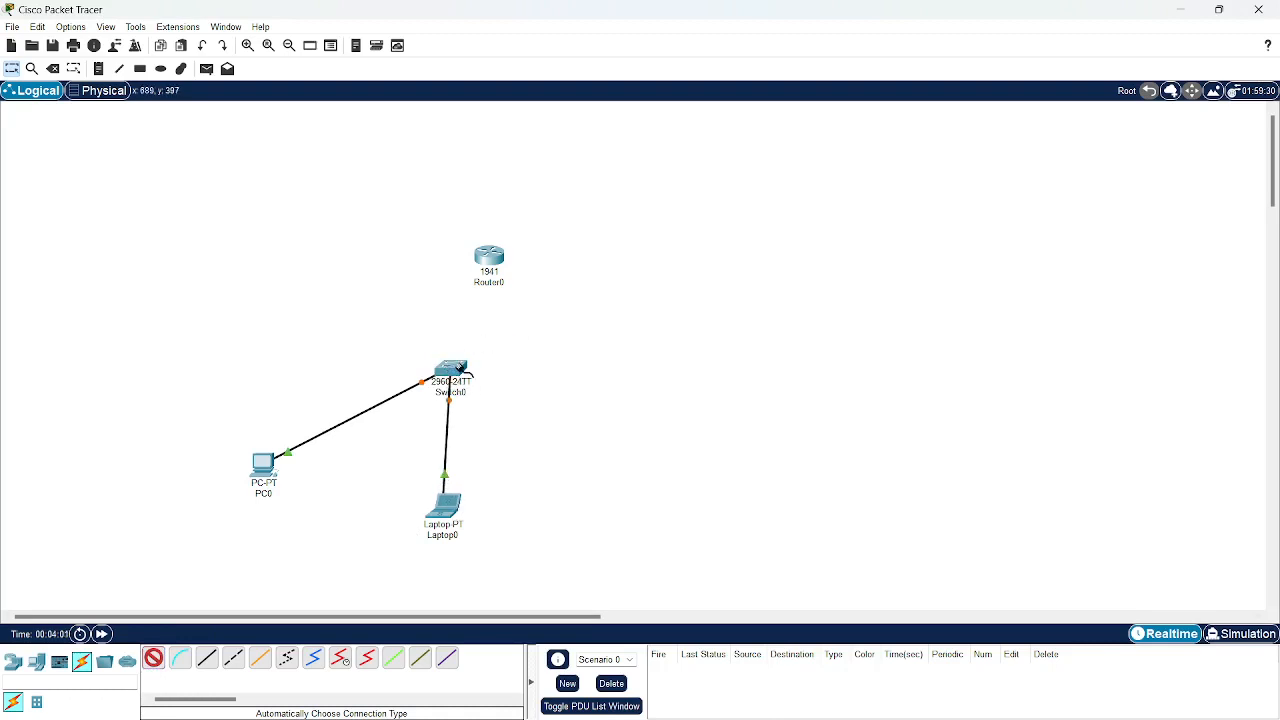
{"action": "left_click", "coordinate": [458, 368]}
{"action": "left_click", "coordinate": [483, 258]}
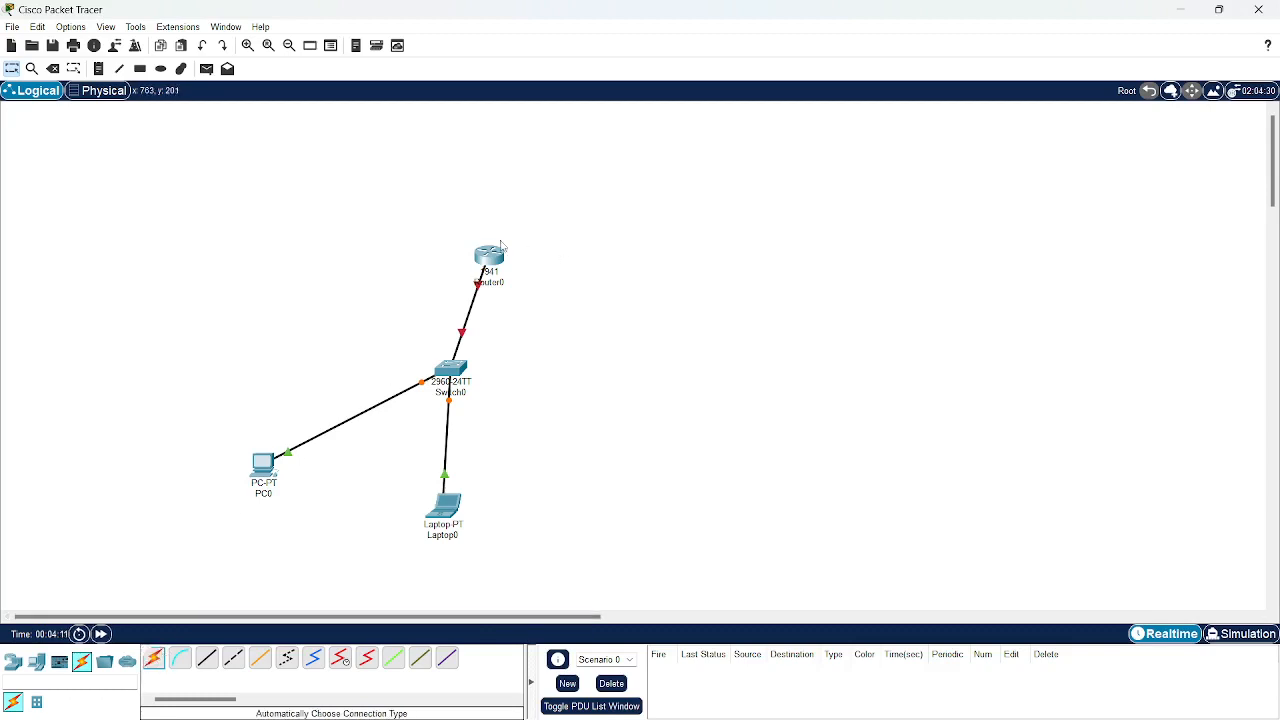
Arrange the devices into a star with Router0 directly above Switch0.
{"action": "left_click_drag", "start_coordinate": [474, 250], "coordinate": [445, 230]}
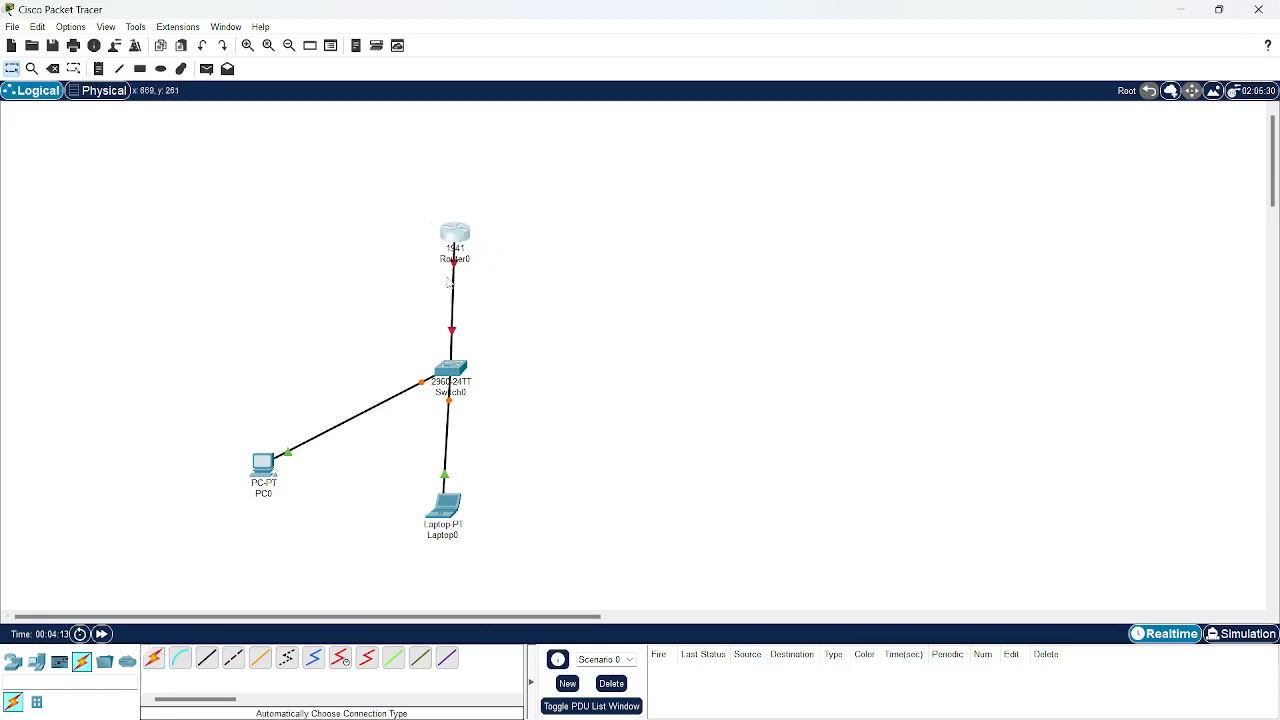
{"action": "left_click_drag", "start_coordinate": [452, 375], "coordinate": [391, 368]}
{"action": "left_click_drag", "start_coordinate": [452, 533], "coordinate": [526, 514]}
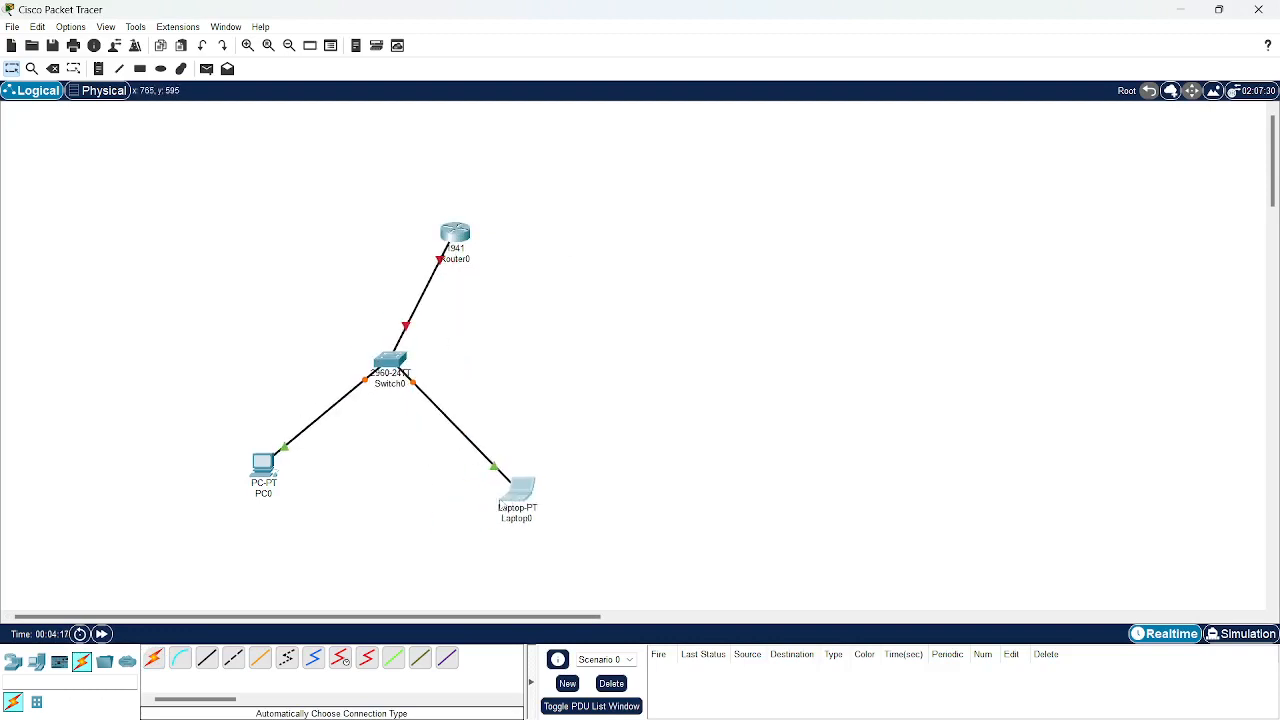
{"action": "left_click_drag", "start_coordinate": [455, 233], "coordinate": [395, 214]}
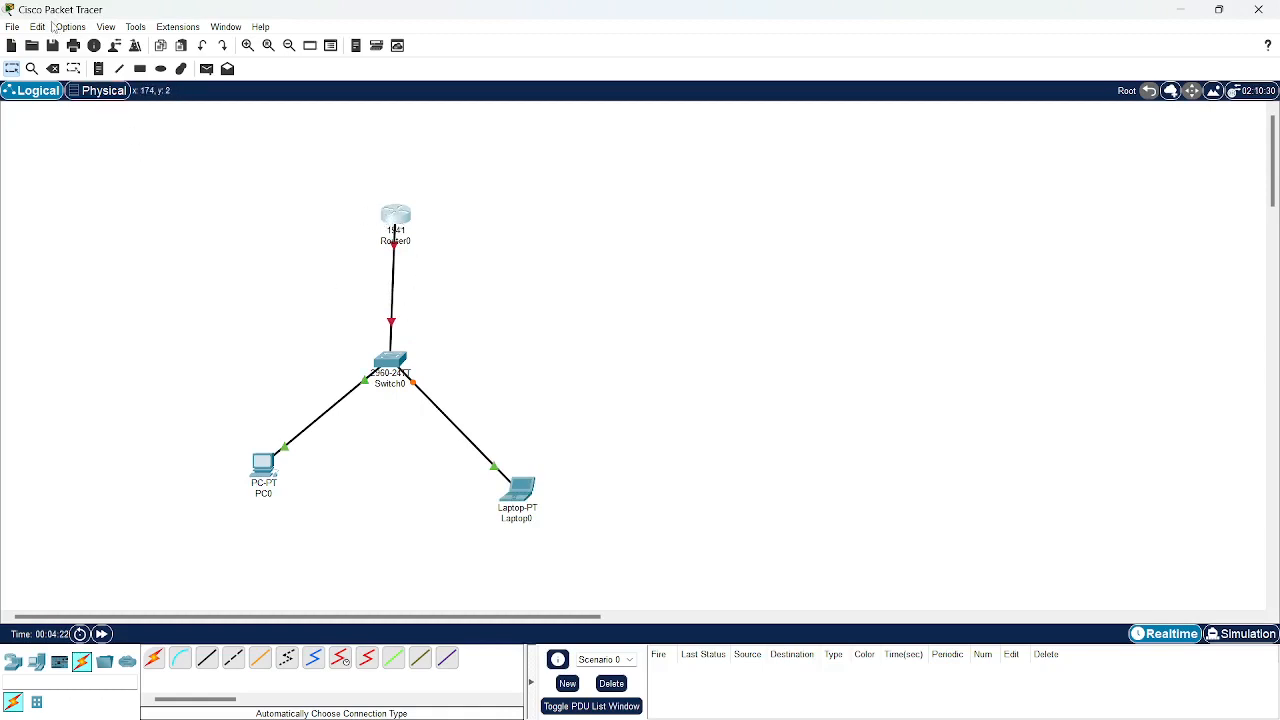
Enable 'Always Show Port Labels in Logical Workspace' in Options > Preferences.
{"action": "left_click", "coordinate": [62, 28]}
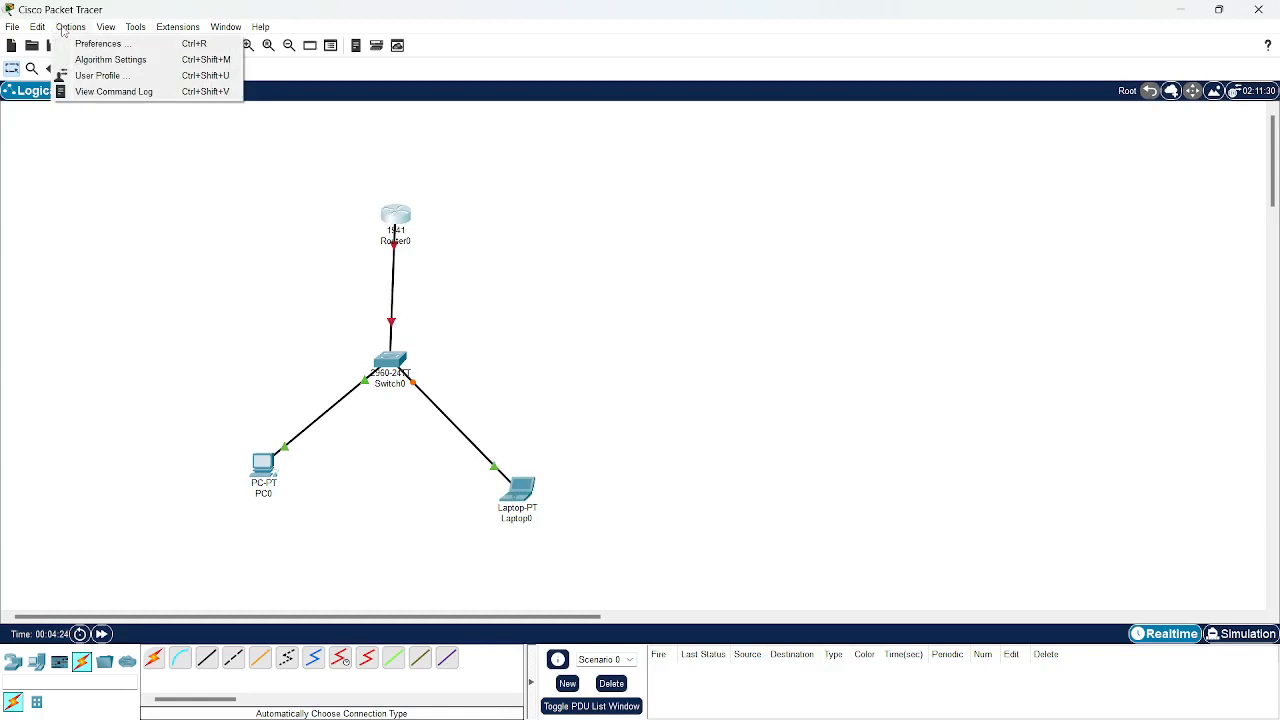
{"action": "left_click", "coordinate": [95, 44]}
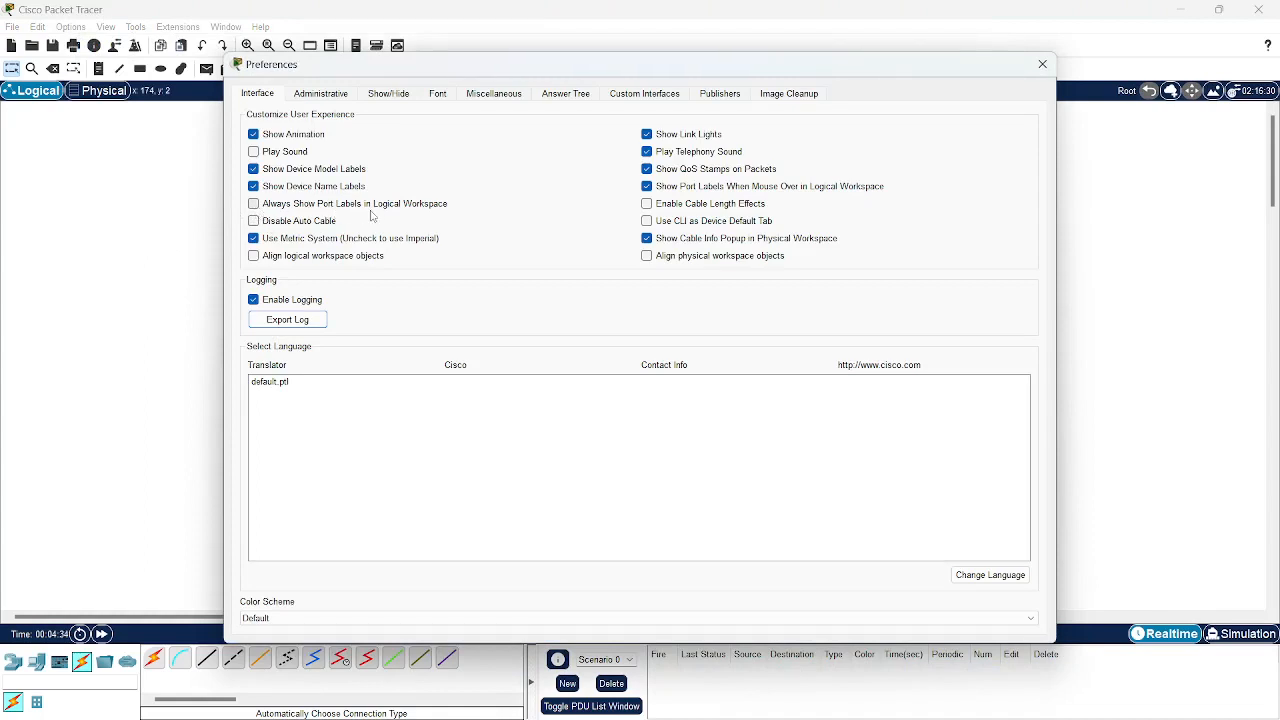
{"action": "left_click", "coordinate": [255, 204]}
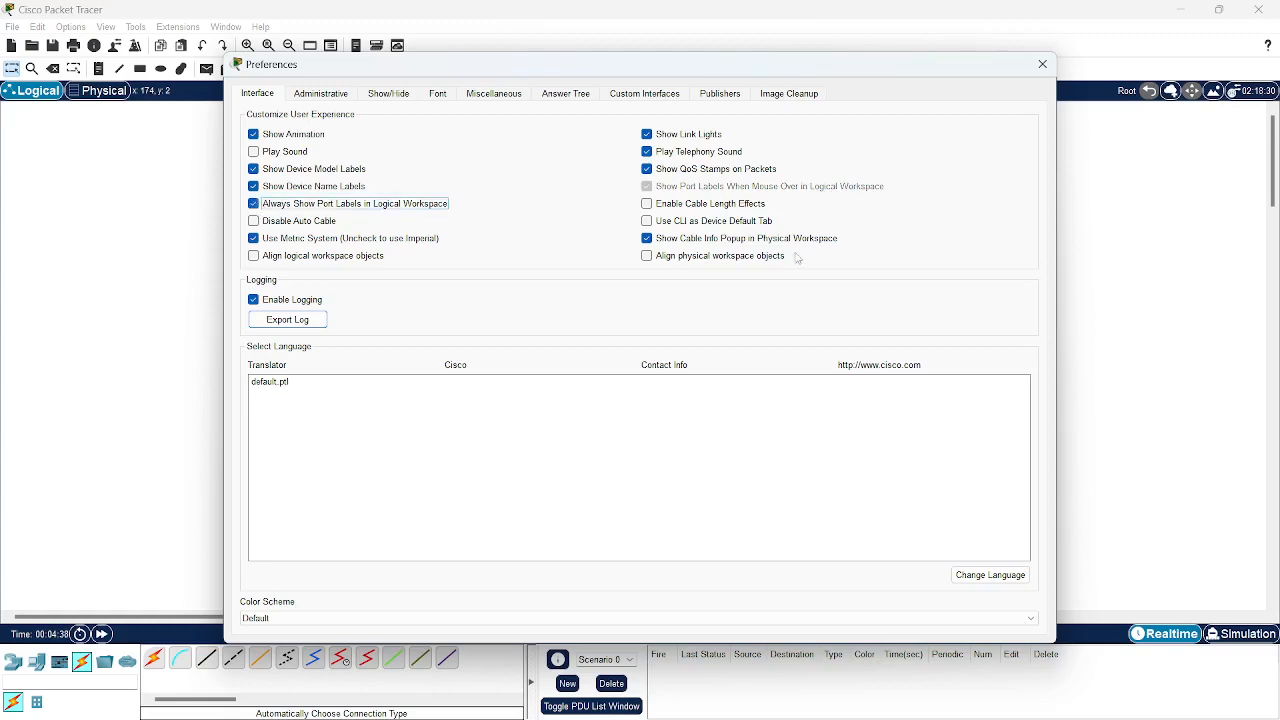
{"action": "left_click", "coordinate": [1043, 64]}
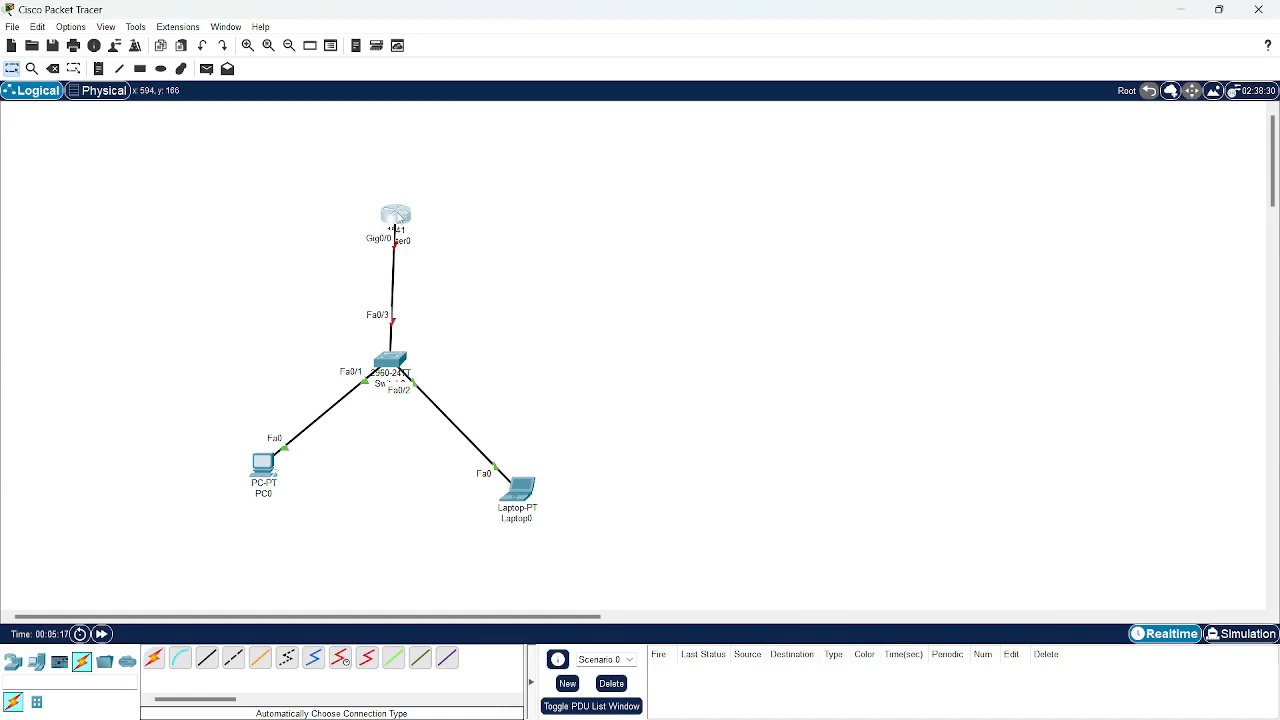
Open Router0's CLI beside the topology and decline the initial configuration dialog.
{"action": "left_click", "coordinate": [396, 217]}
{"action": "left_click_drag", "start_coordinate": [717, 145], "coordinate": [870, 111]}
{"action": "left_click", "coordinate": [710, 131]}
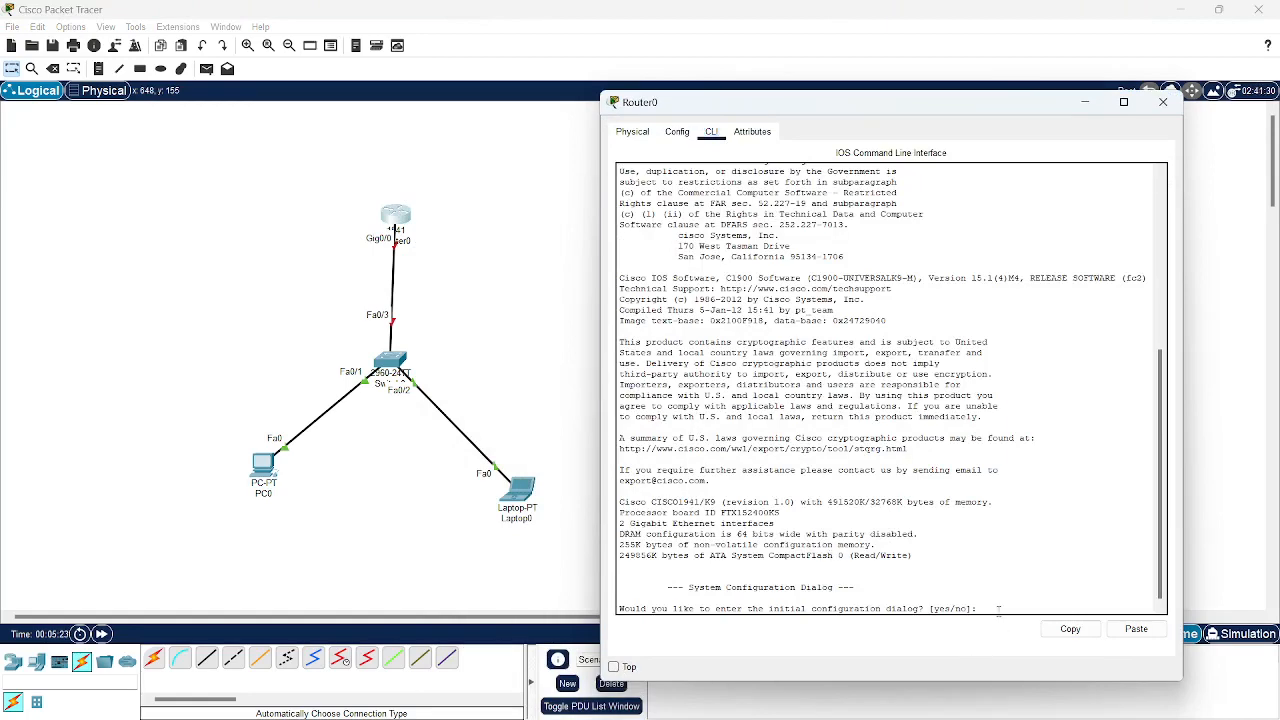
{"action": "key", "text": "Return"}
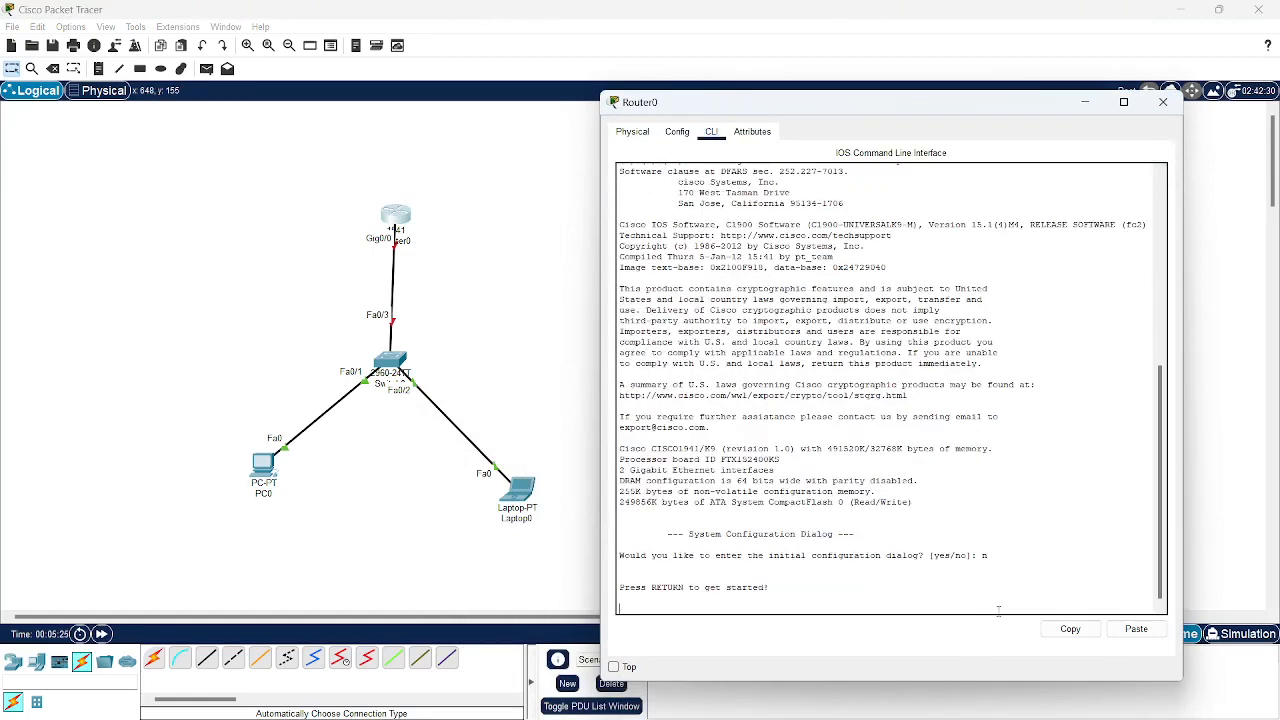
{"action": "key", "text": "Return"}
{"action": "key", "text": "Return"}
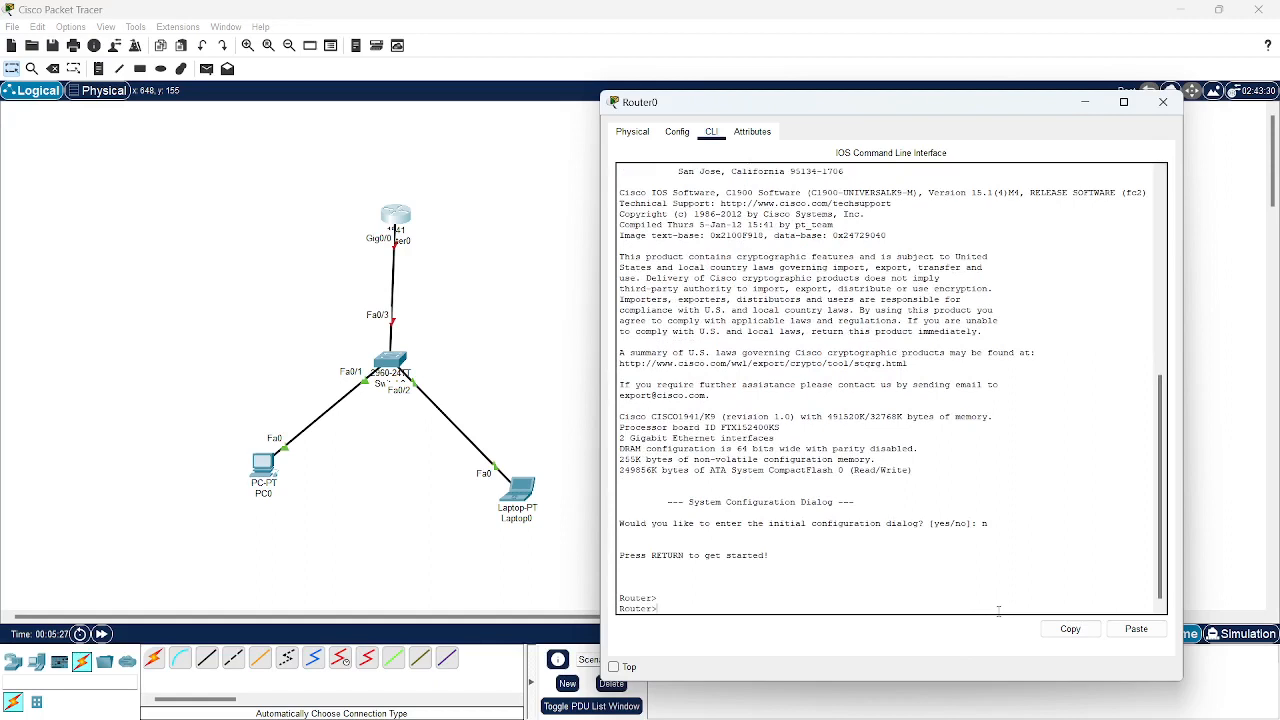
Run en, config t, int gi 0/0, shutdown, then no shutdown to enable GigabitEthernet0/0.
{"action": "type", "text": "en"}
{"action": "key", "text": "Return"}
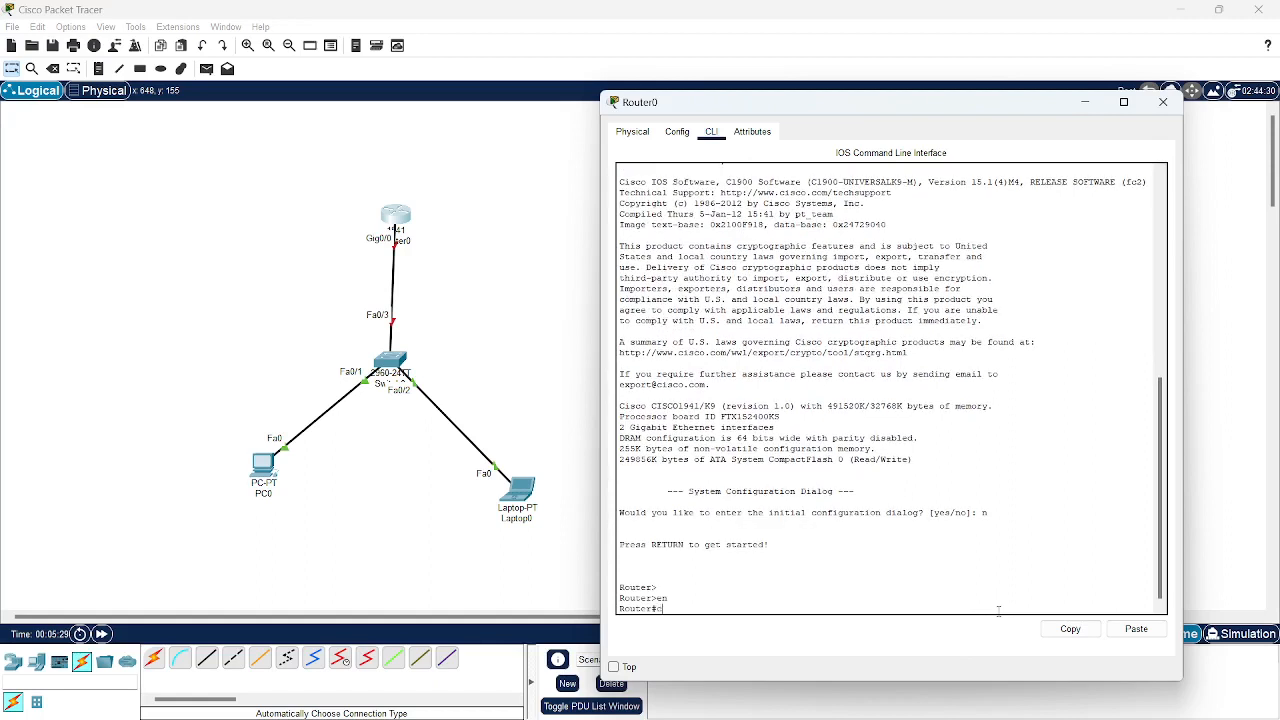
{"action": "type", "text": "config t"}
{"action": "key", "text": "Return"}
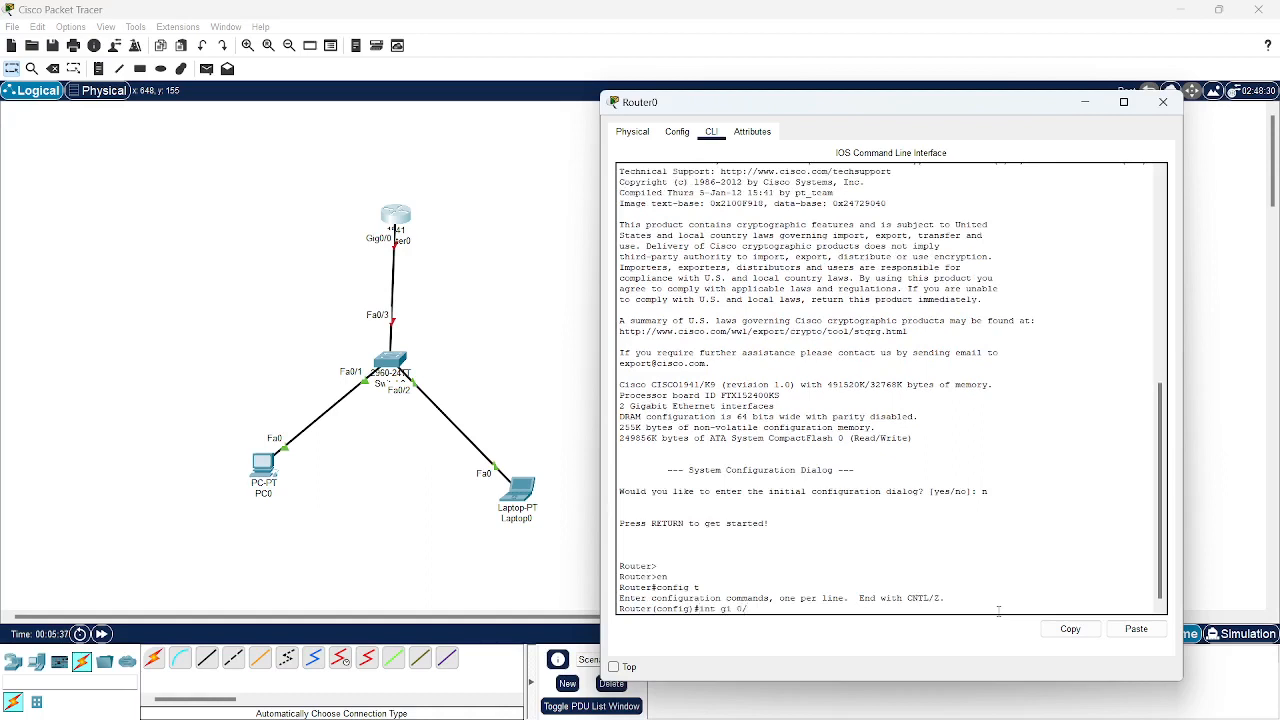
{"action": "key", "text": "Return"}
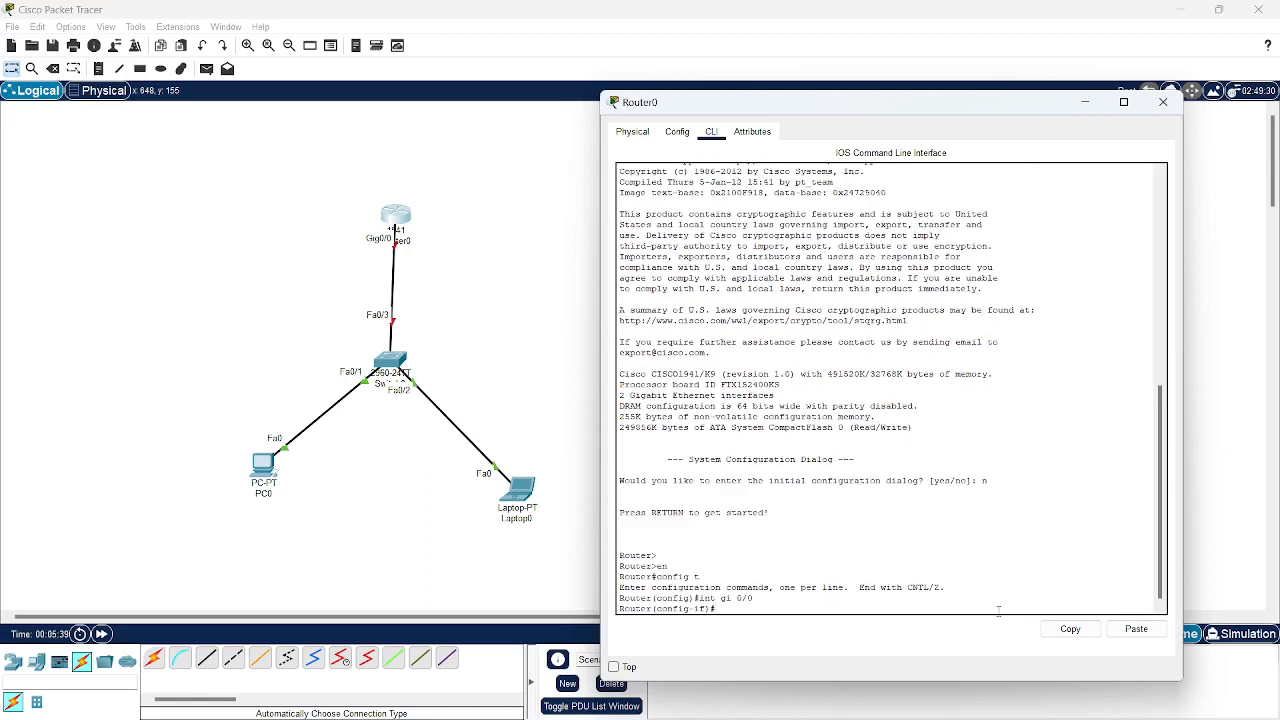
{"action": "key", "text": "Return"}
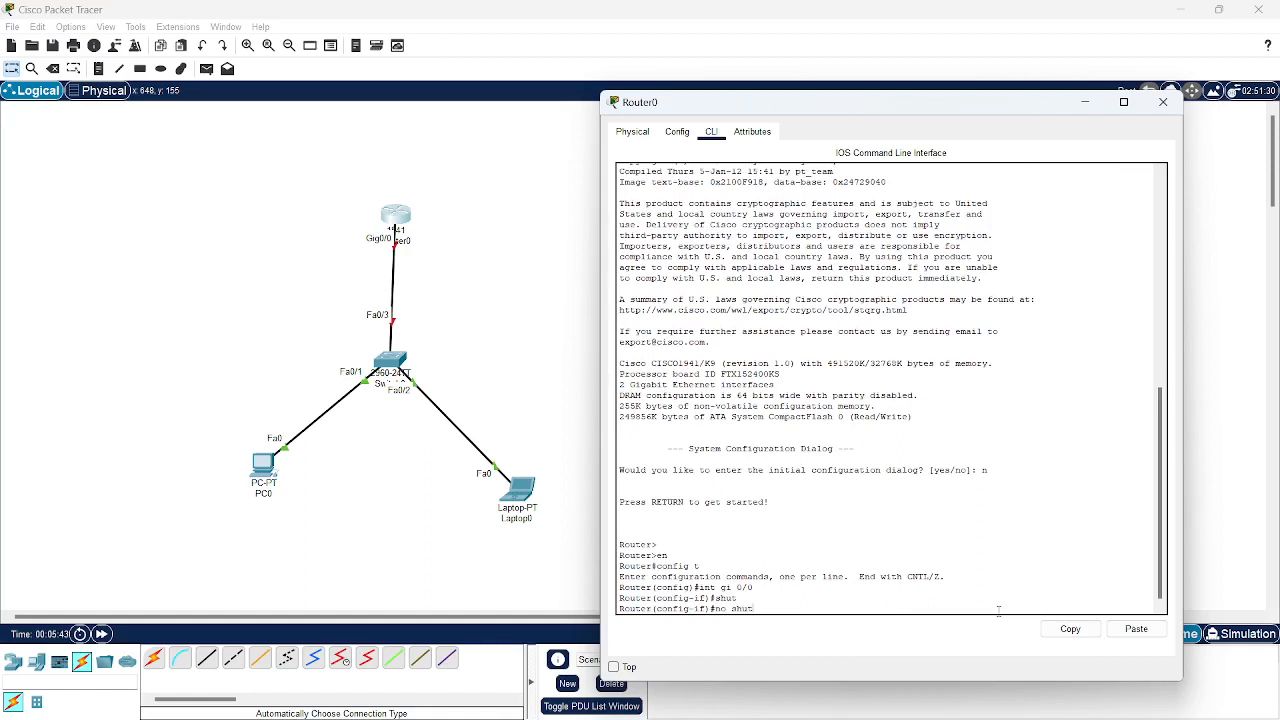
{"action": "key", "text": "Return"}
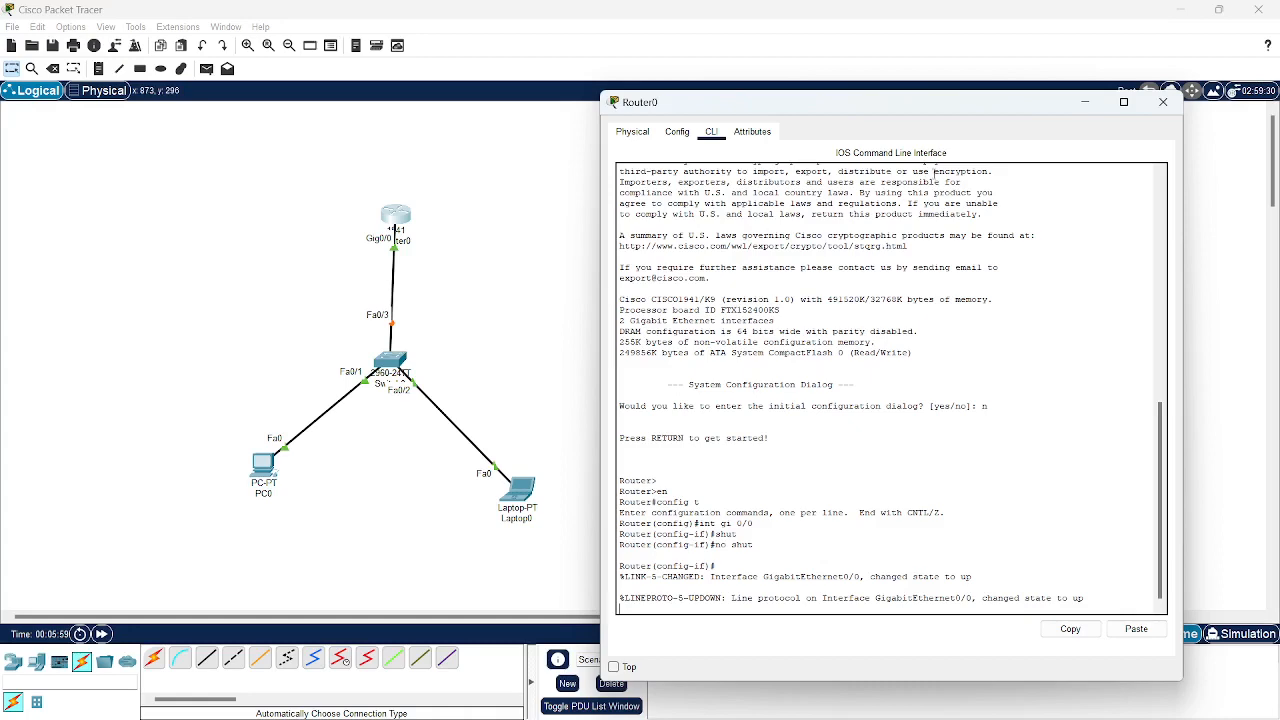
Minimize the Router0 window and nudge Router0 slightly on the Logical workspace.
{"action": "left_click", "coordinate": [1097, 106]}
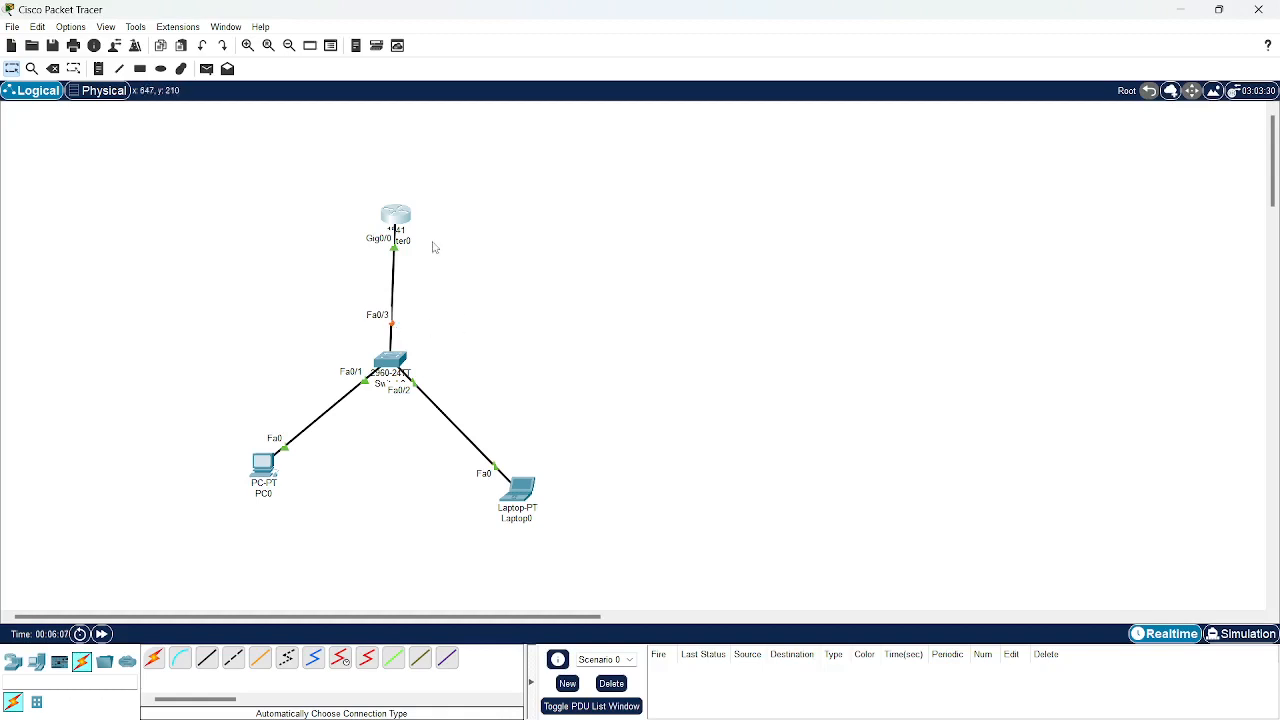
{"action": "left_click_drag", "start_coordinate": [396, 218], "coordinate": [381, 203]}
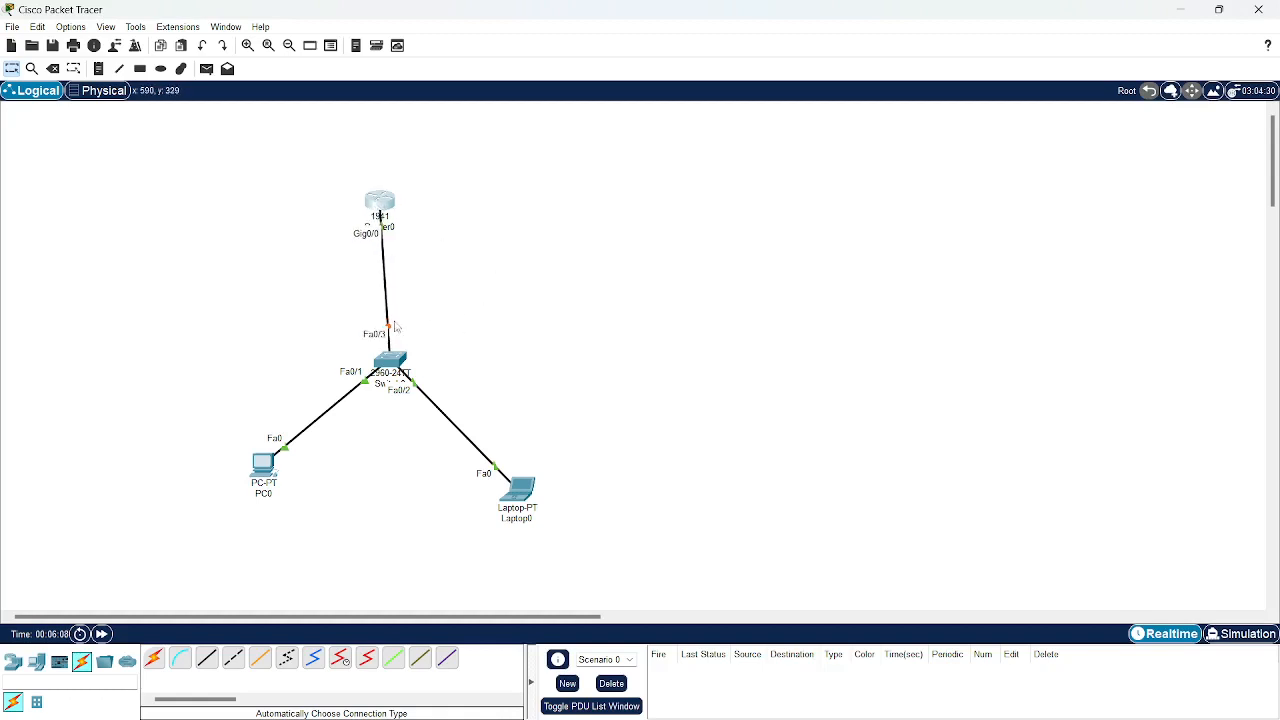
{"action": "mouse_move", "coordinate": [386, 203]}
{"action": "left_mouse_down"}
{"action": "mouse_move", "coordinate": [409, 209]}
{"action": "mouse_move", "coordinate": [405, 198]}
{"action": "left_mouse_up"}
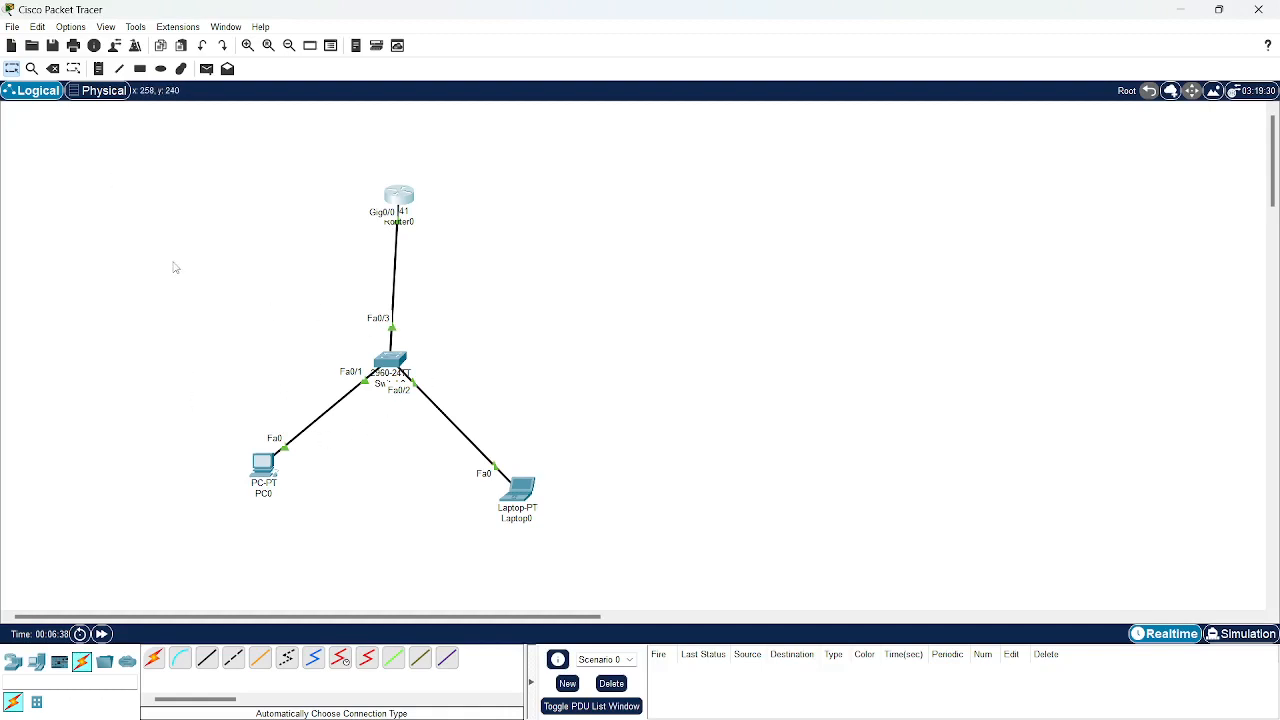
Run the Packet Tracer 6.1 installer, allow it through UAC, and accept the license agreement.
{"action": "left_click", "coordinate": [1187, 12]}
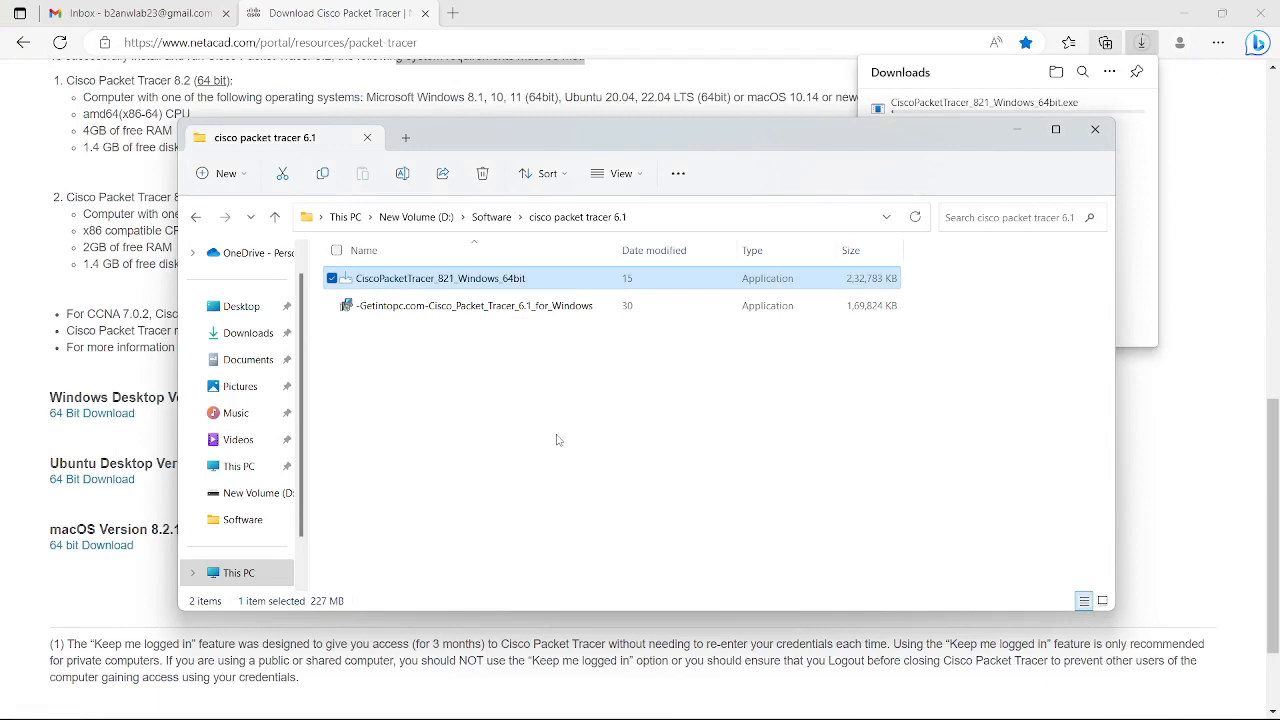
{"action": "double_click", "coordinate": [462, 310]}
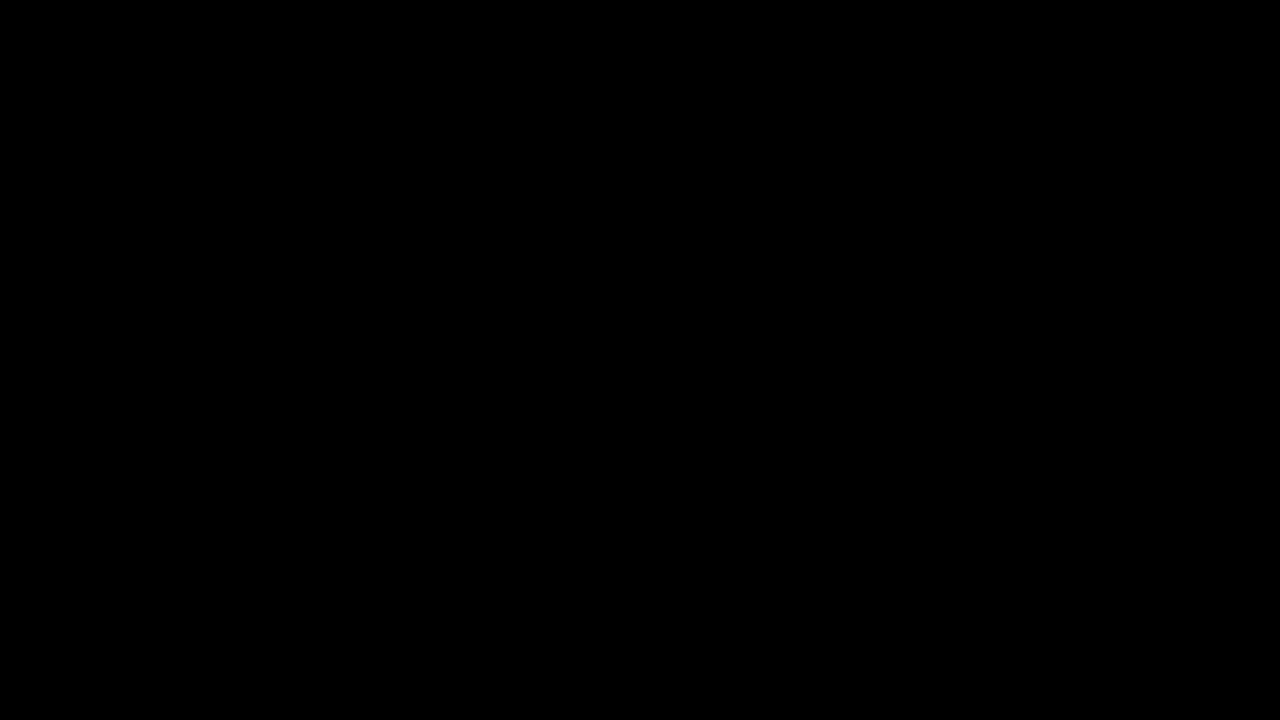
{"action": "left_click", "coordinate": [573, 505]}
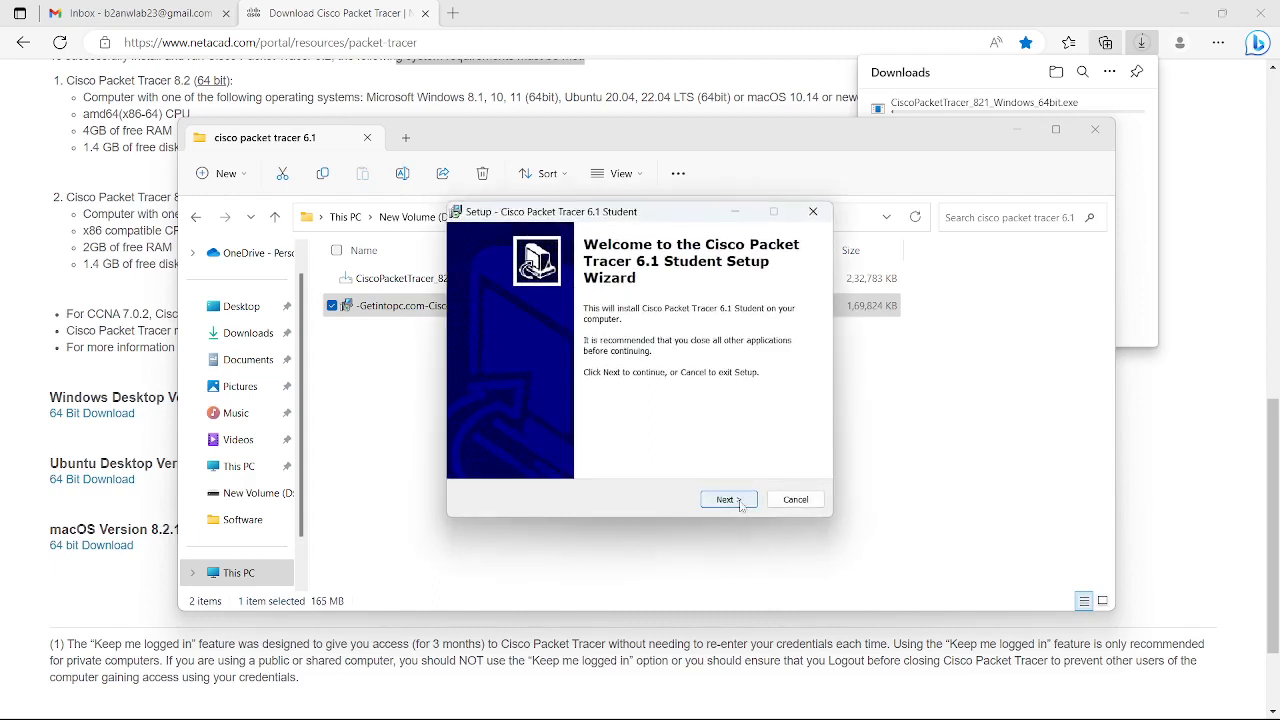
{"action": "left_click", "coordinate": [743, 508]}
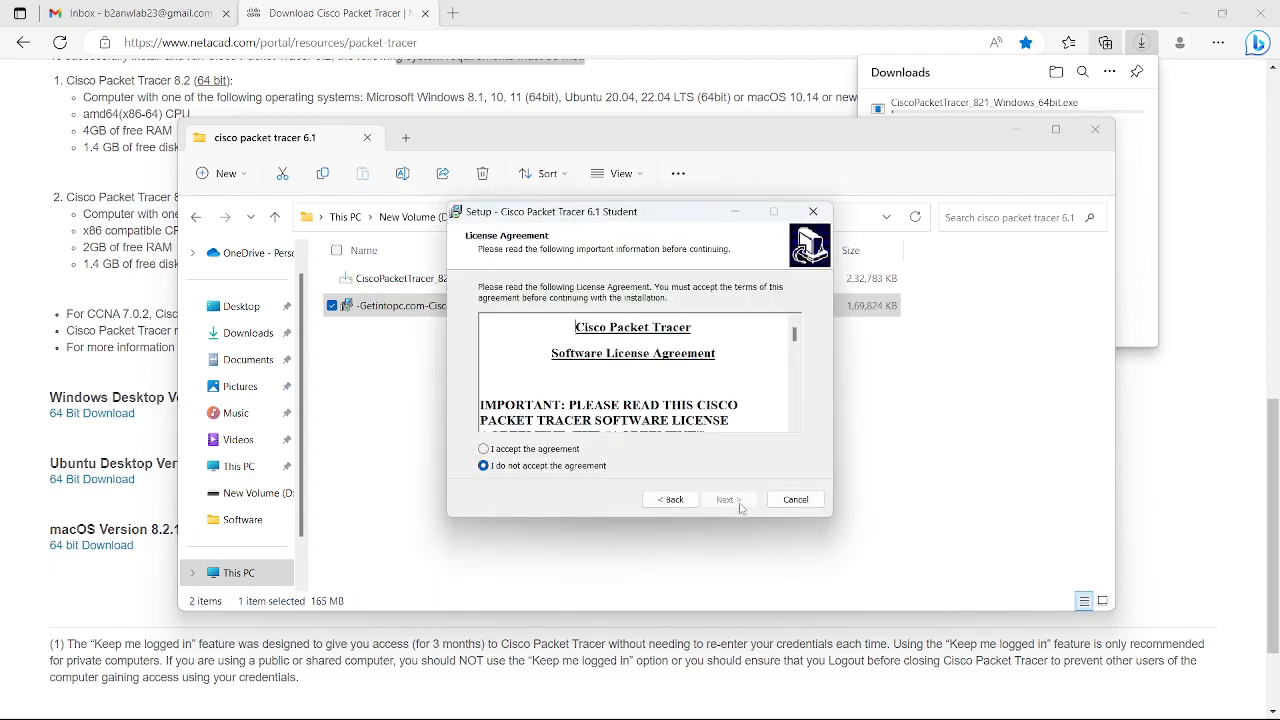
{"action": "left_click", "coordinate": [560, 450]}
Install with the default location and Start Menu folder, then finish and launch Packet Tracer 6.1.
{"action": "left_click", "coordinate": [743, 499]}
{"action": "left_click", "coordinate": [743, 499]}
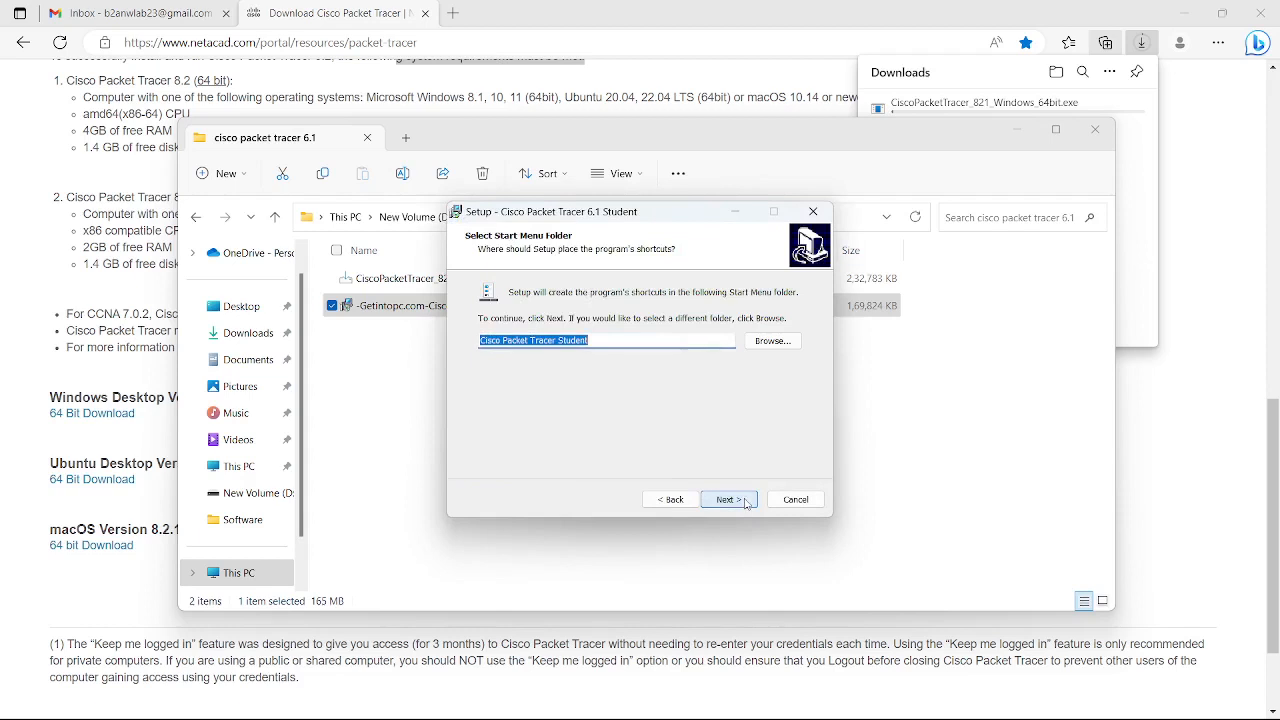
{"action": "left_click", "coordinate": [746, 500]}
{"action": "left_click", "coordinate": [745, 500]}
{"action": "left_click", "coordinate": [742, 500]}
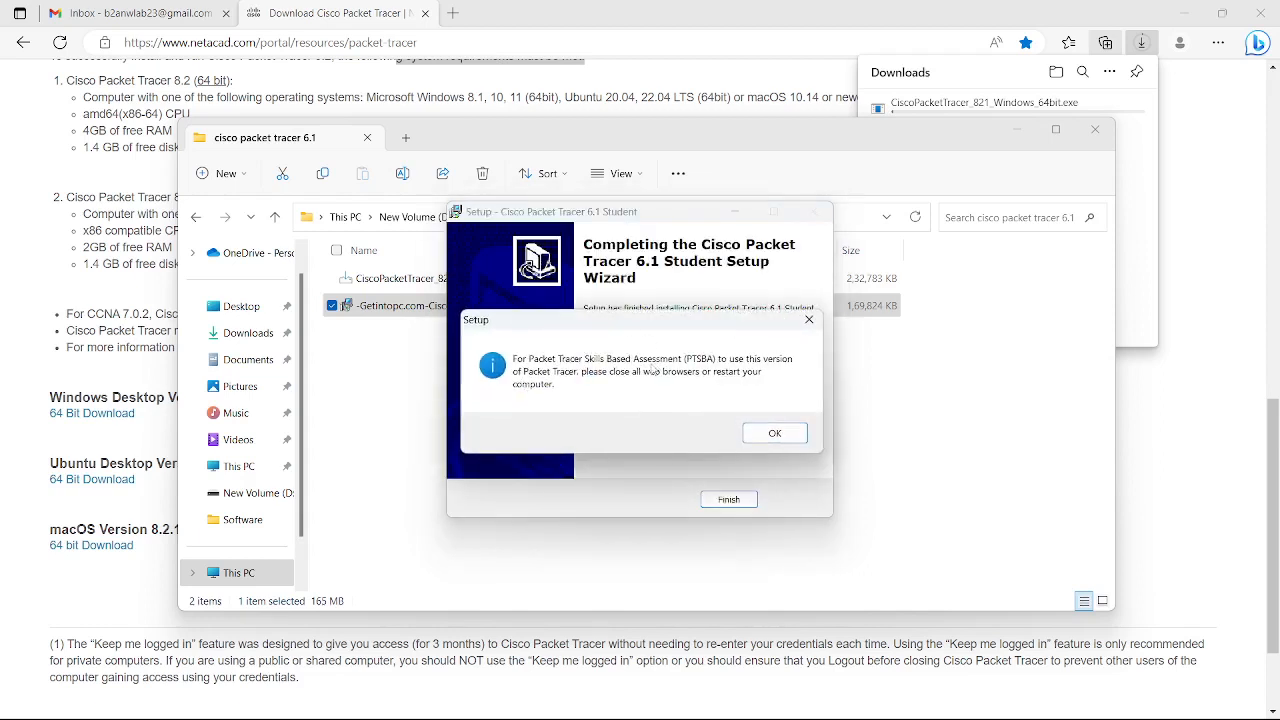
{"action": "left_click", "coordinate": [771, 435]}
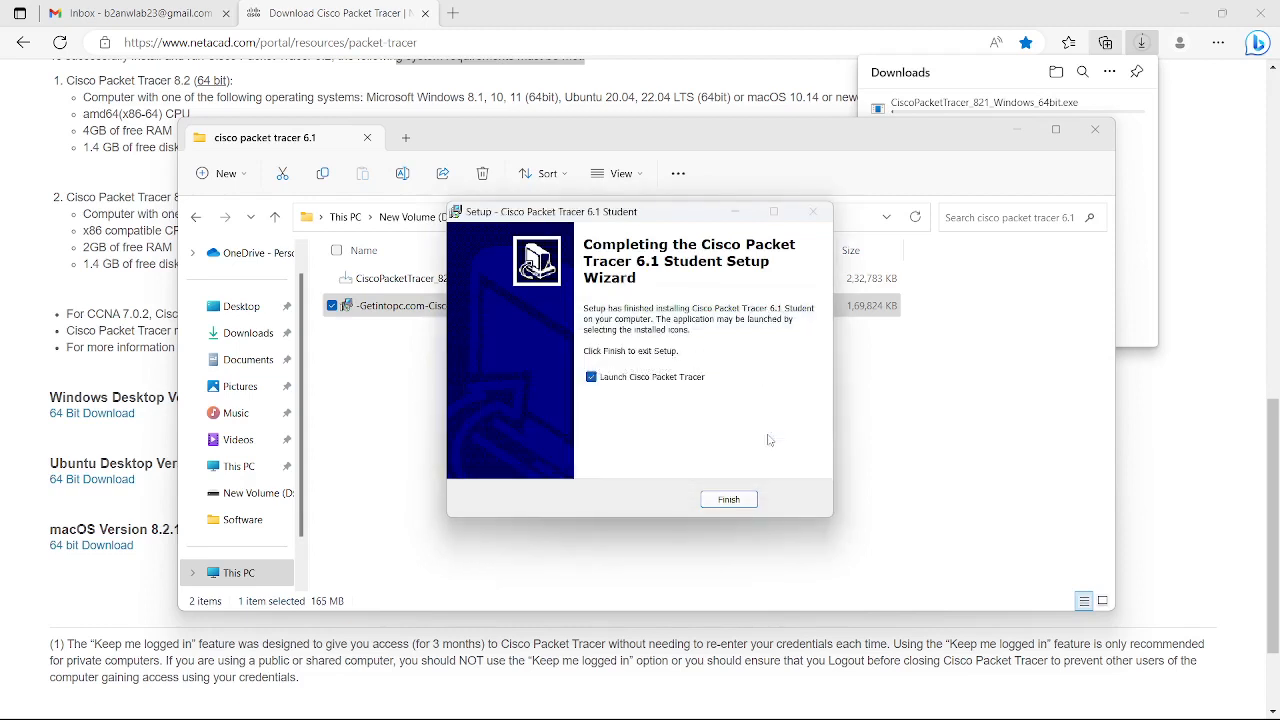
{"action": "left_click", "coordinate": [728, 500]}
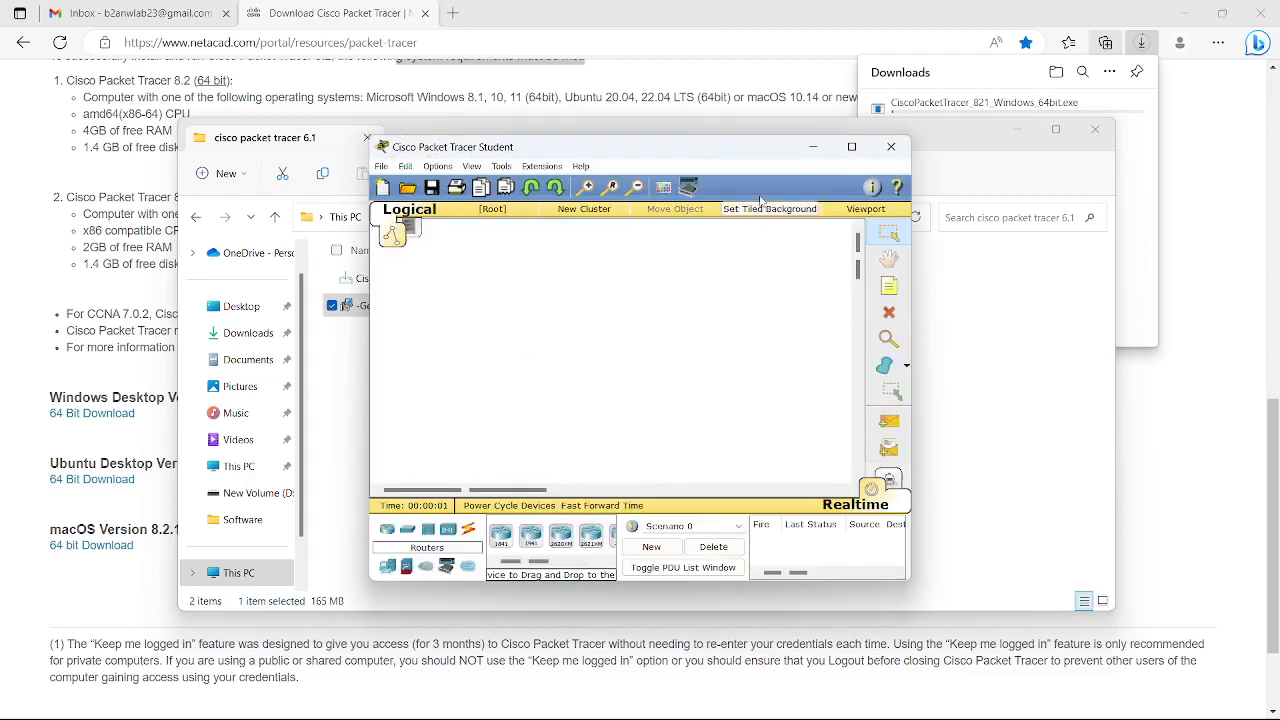
On the maximized workspace, place an 1841 router, 2950-24 switch, PC, laptop and server; select the automatic cable.
{"action": "left_click", "coordinate": [849, 150]}
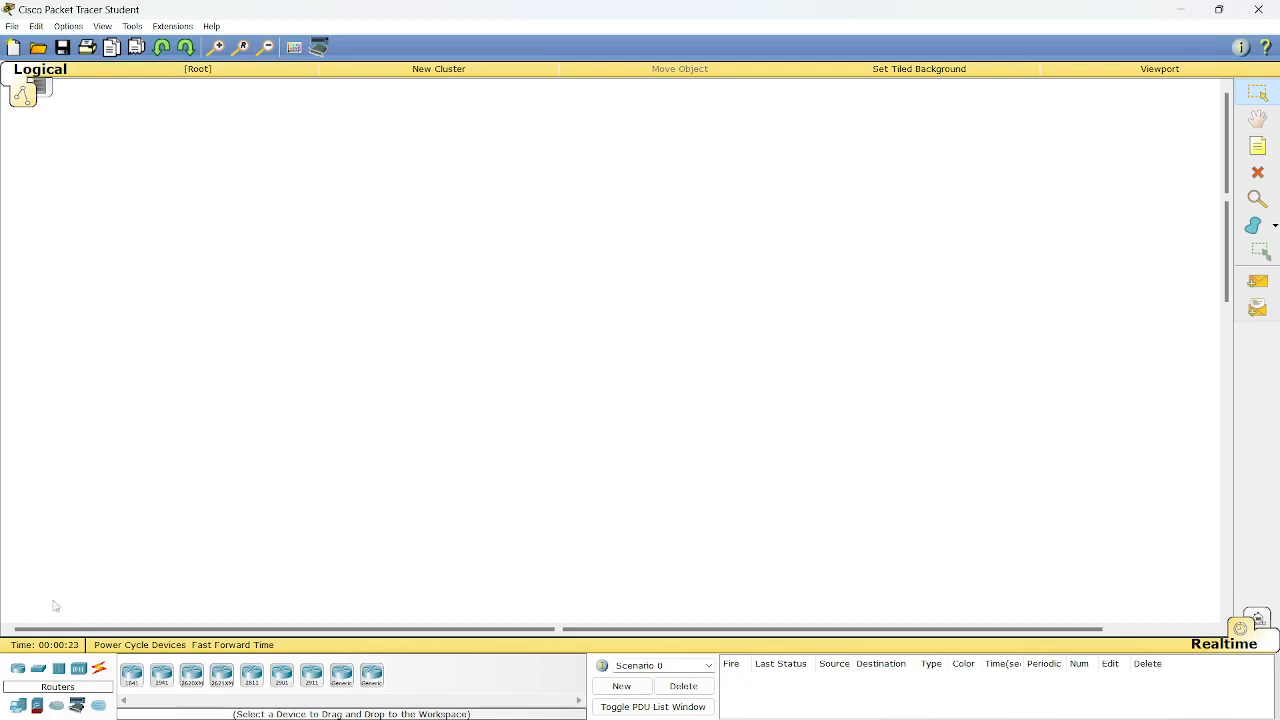
{"action": "left_click_drag", "start_coordinate": [132, 674], "coordinate": [478, 272]}
{"action": "left_click_drag", "start_coordinate": [38, 669], "coordinate": [374, 432]}
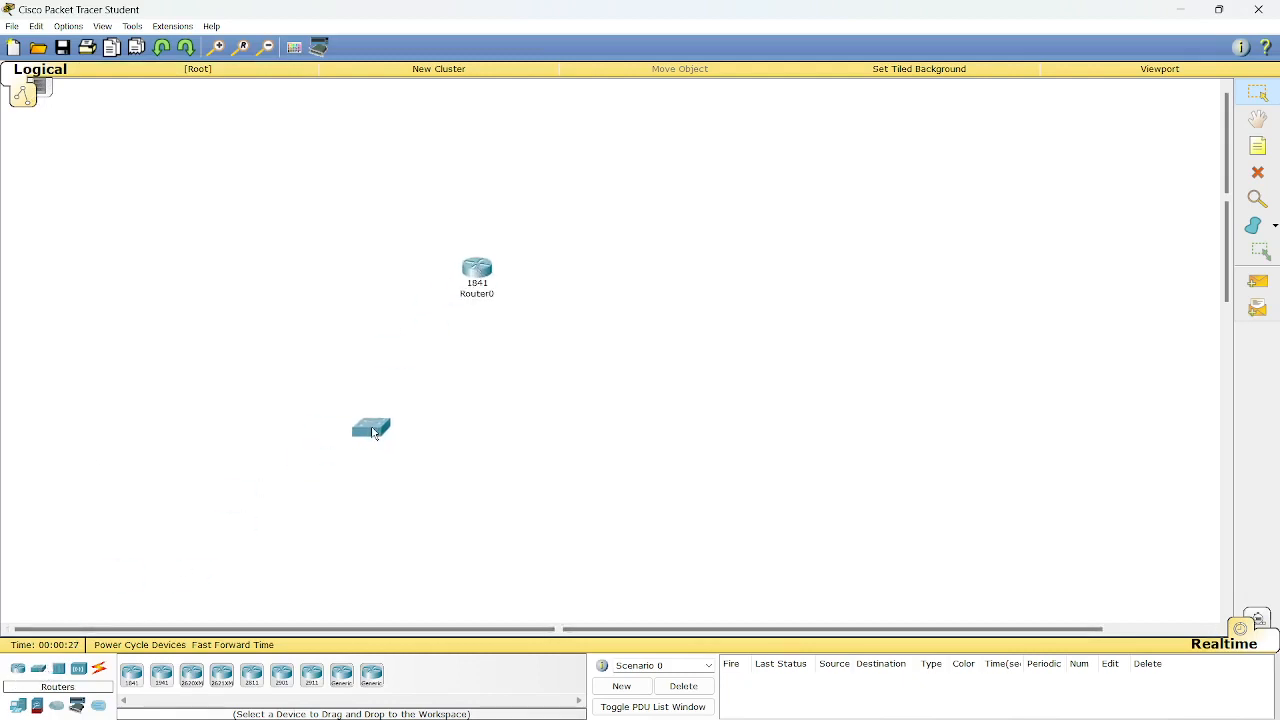
{"action": "left_click", "coordinate": [36, 706]}
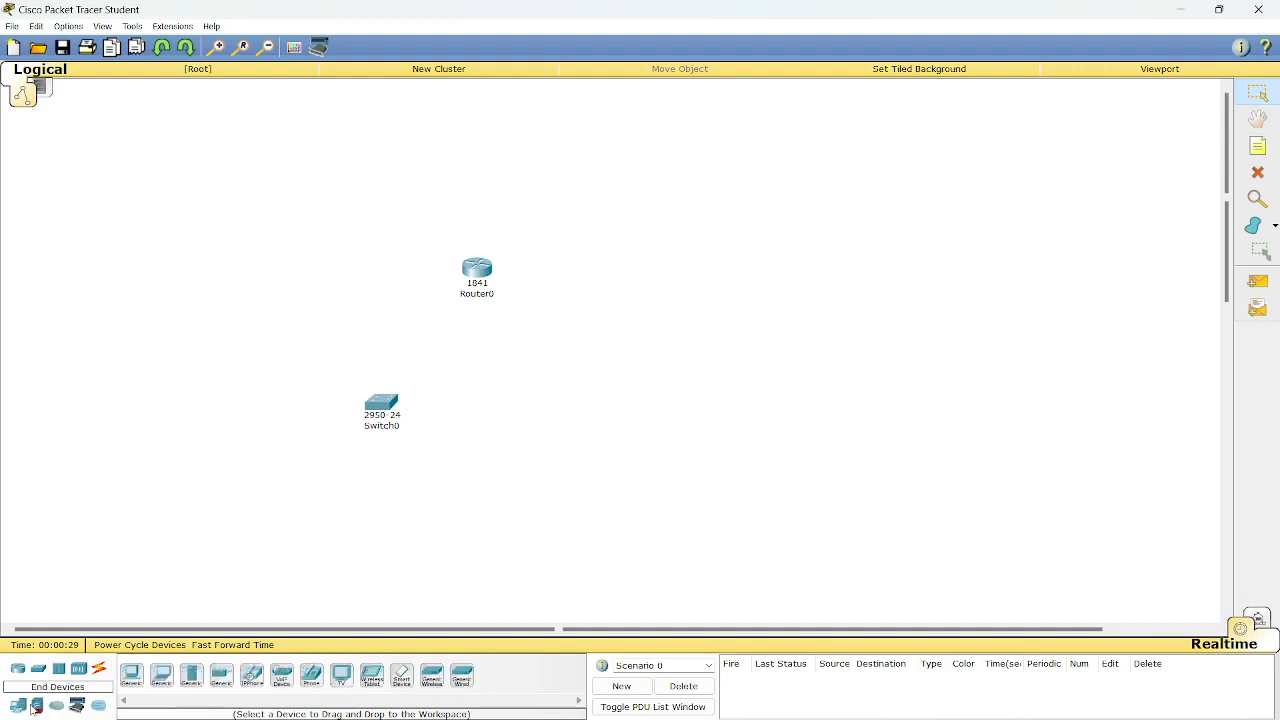
{"action": "left_click_drag", "start_coordinate": [132, 674], "coordinate": [338, 543]}
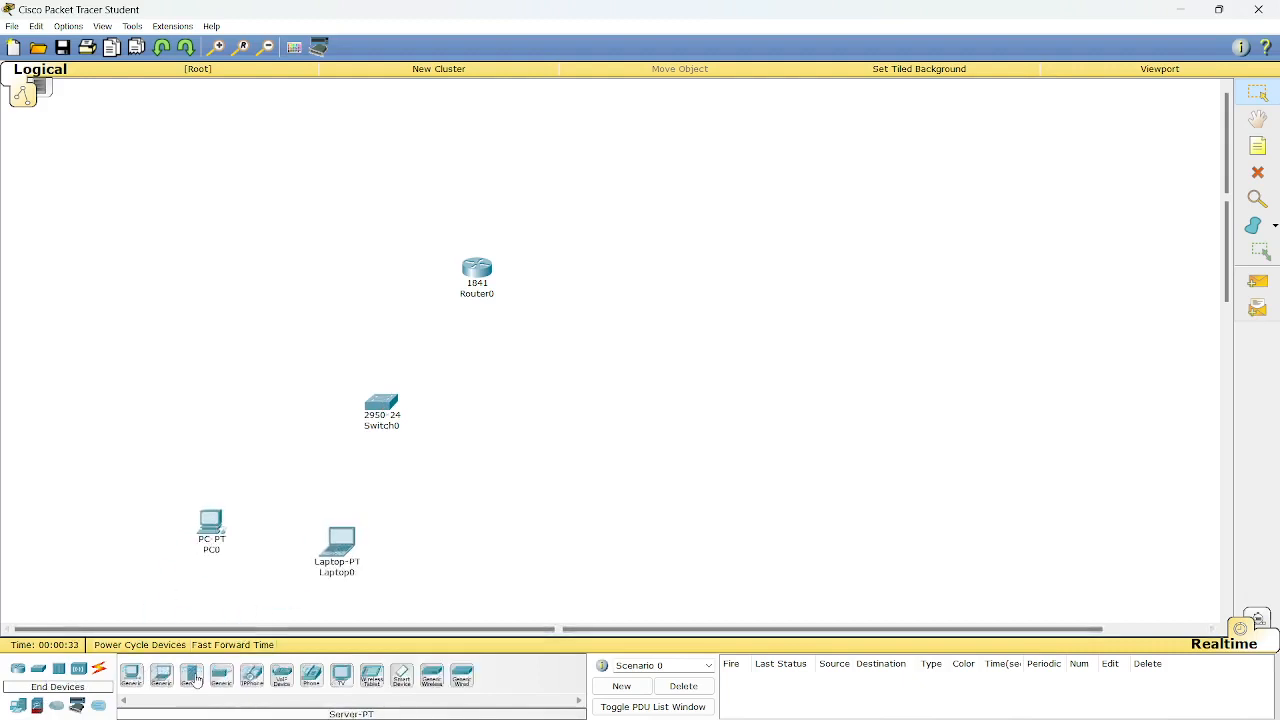
{"action": "left_click_drag", "start_coordinate": [192, 677], "coordinate": [464, 560]}
{"action": "left_click", "coordinate": [98, 670]}
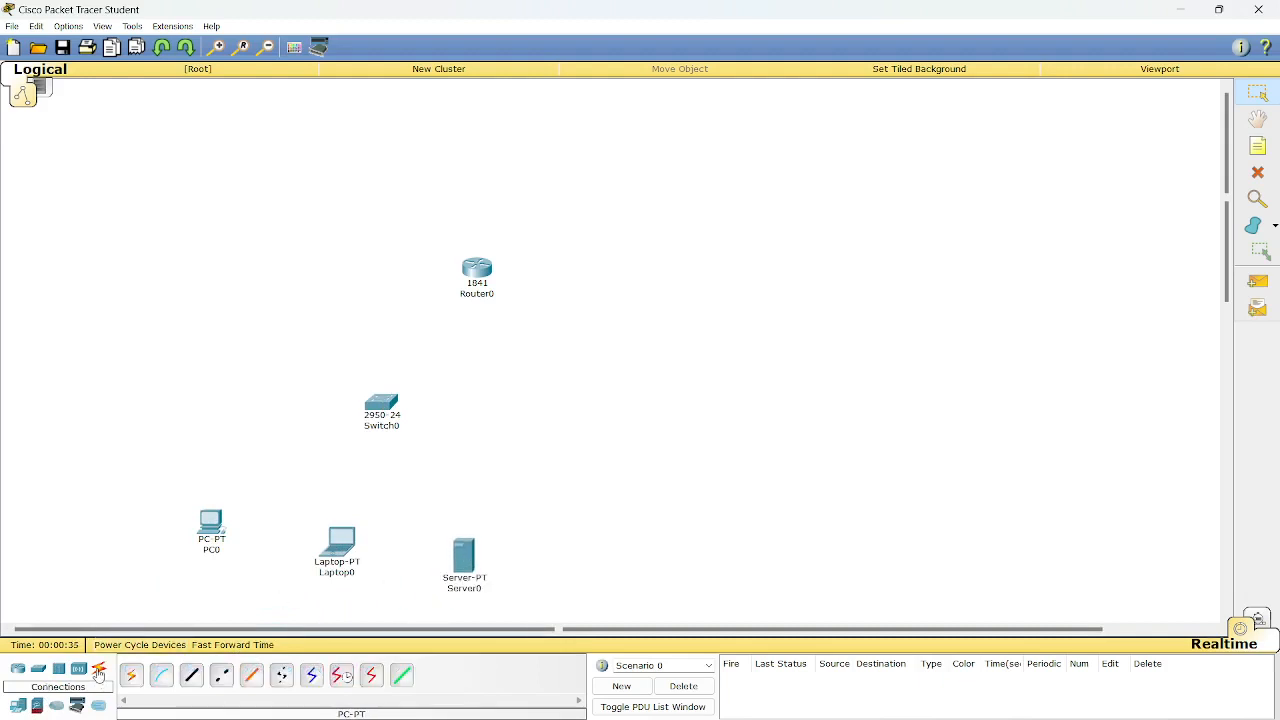
{"action": "left_click", "coordinate": [131, 675]}
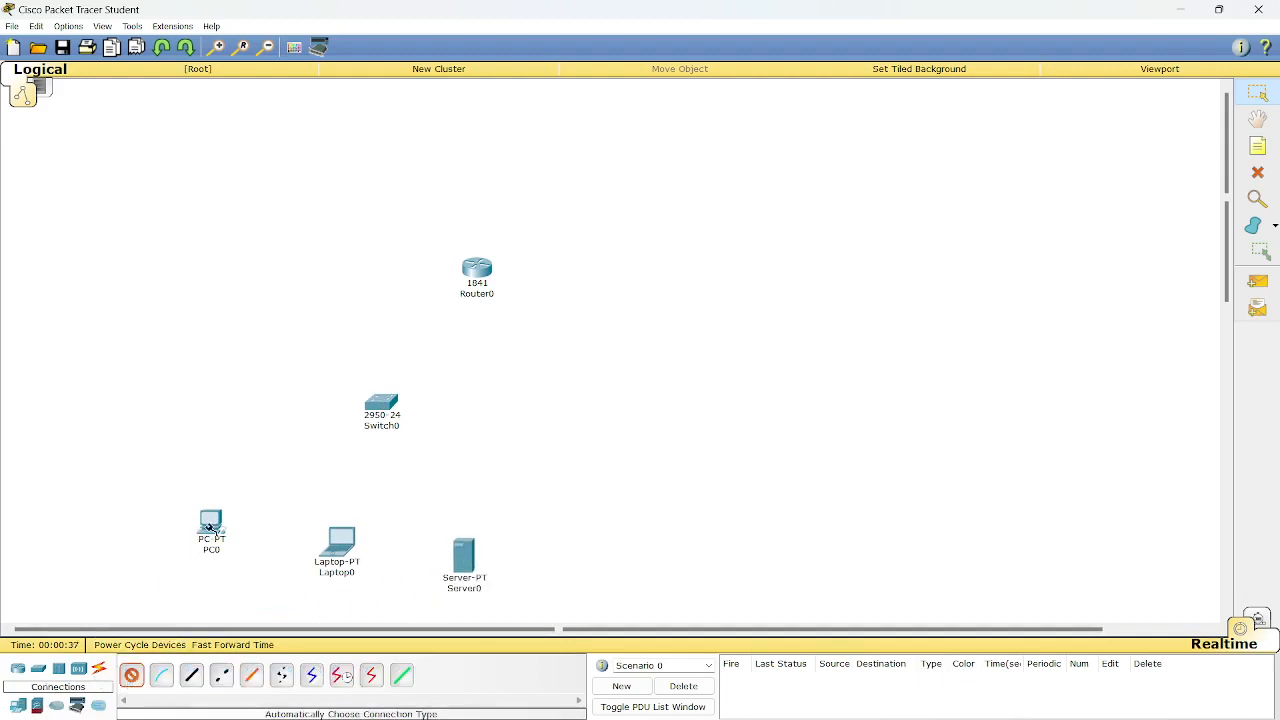
Cable PC0, Laptop0 and Server0 to Switch0 with automatic connection type.
{"action": "left_click", "coordinate": [380, 405]}
{"action": "left_click", "coordinate": [211, 520]}
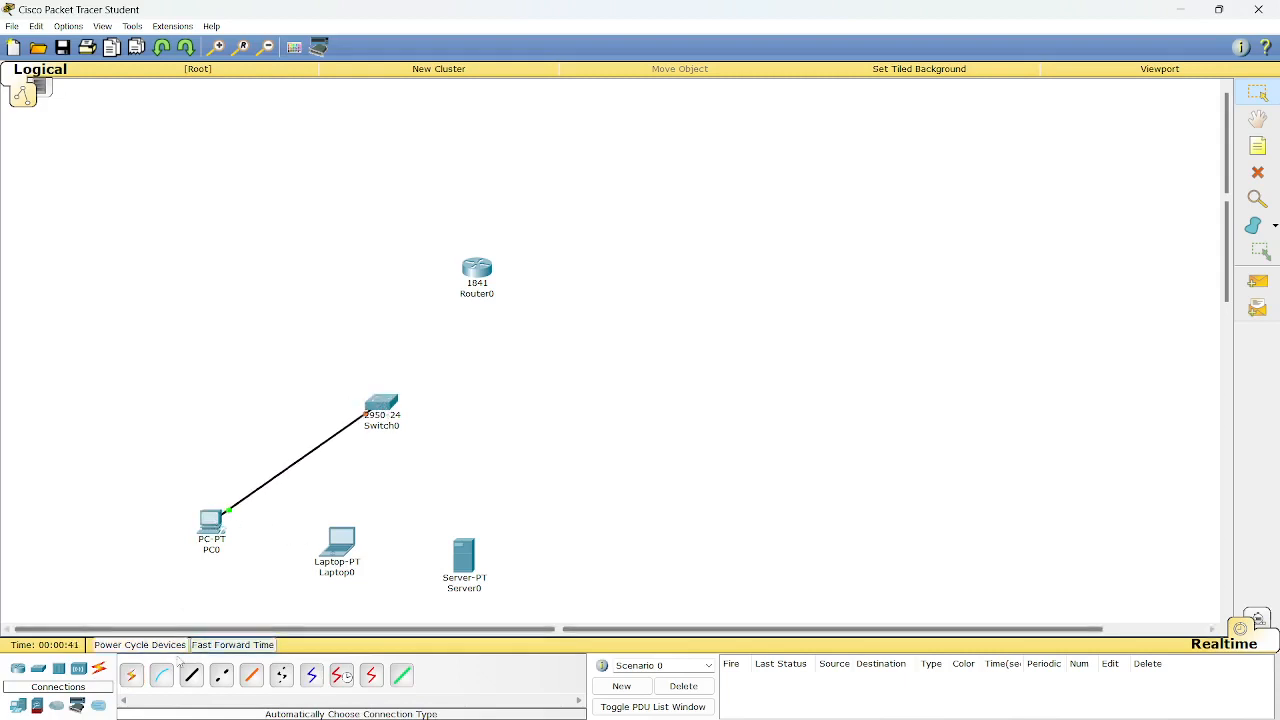
{"action": "left_click", "coordinate": [135, 678]}
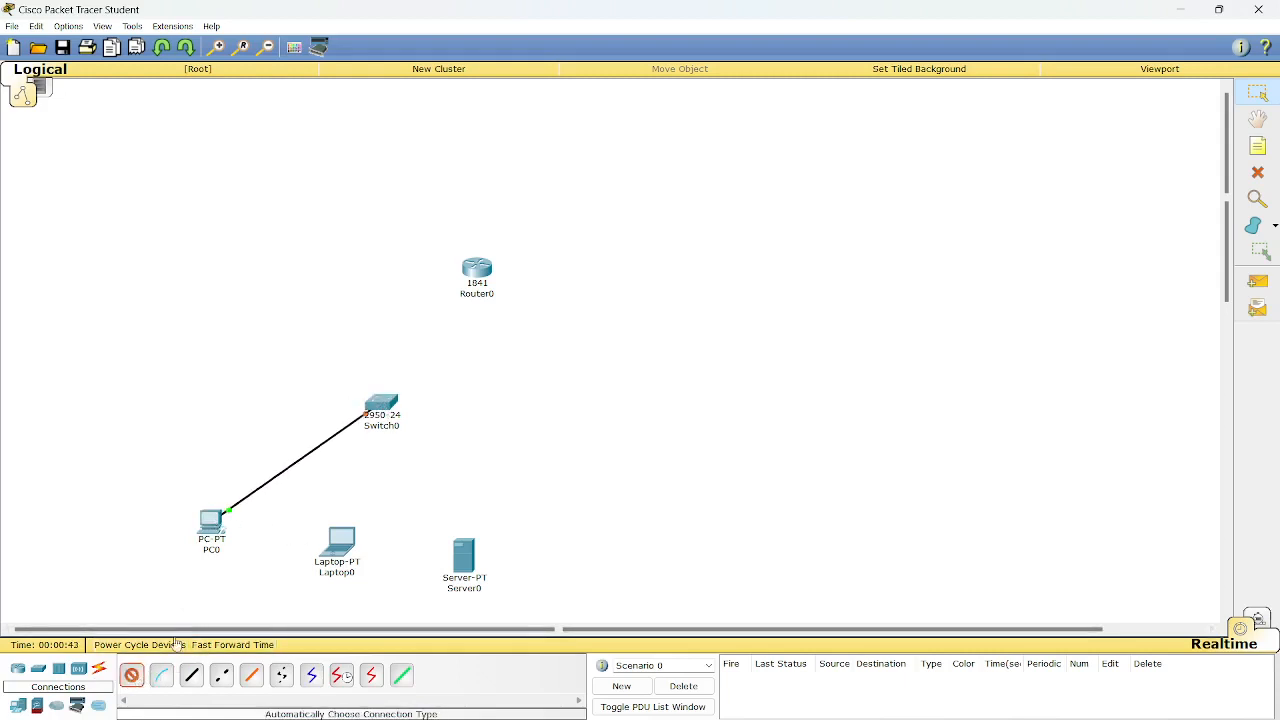
{"action": "left_click", "coordinate": [345, 545]}
{"action": "left_click", "coordinate": [391, 409]}
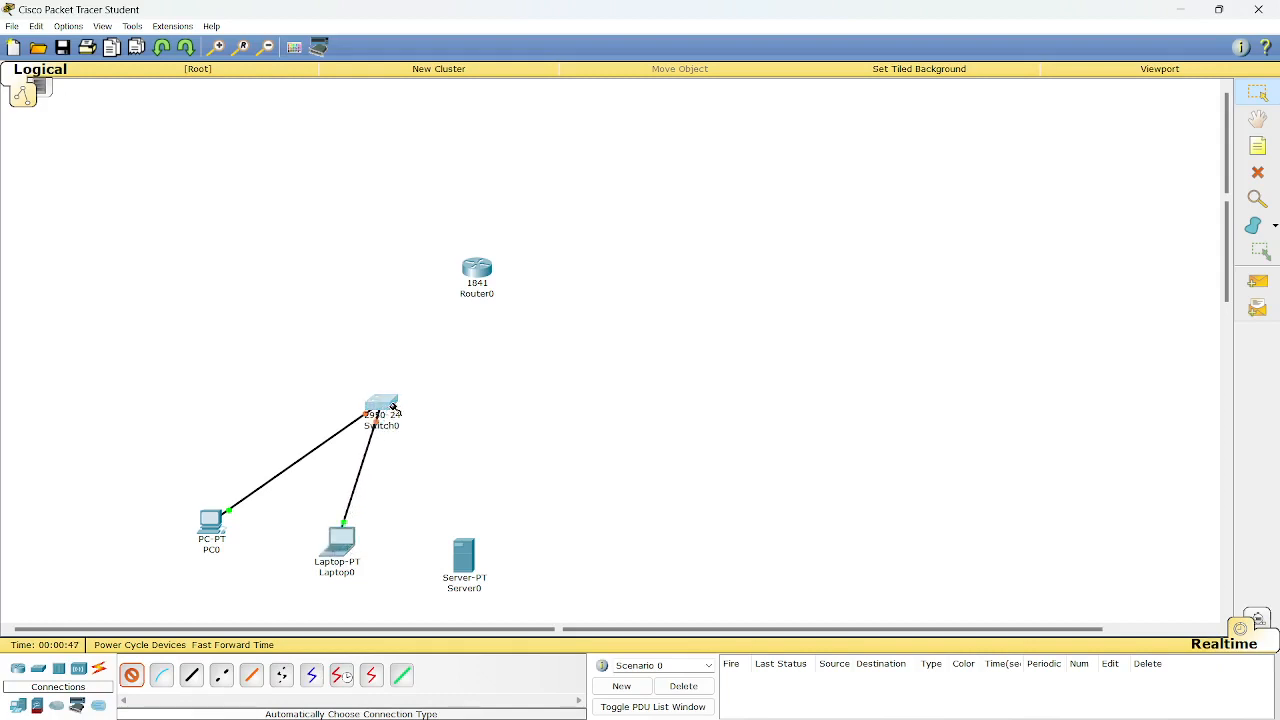
{"action": "left_click", "coordinate": [393, 409]}
{"action": "left_click", "coordinate": [463, 551]}
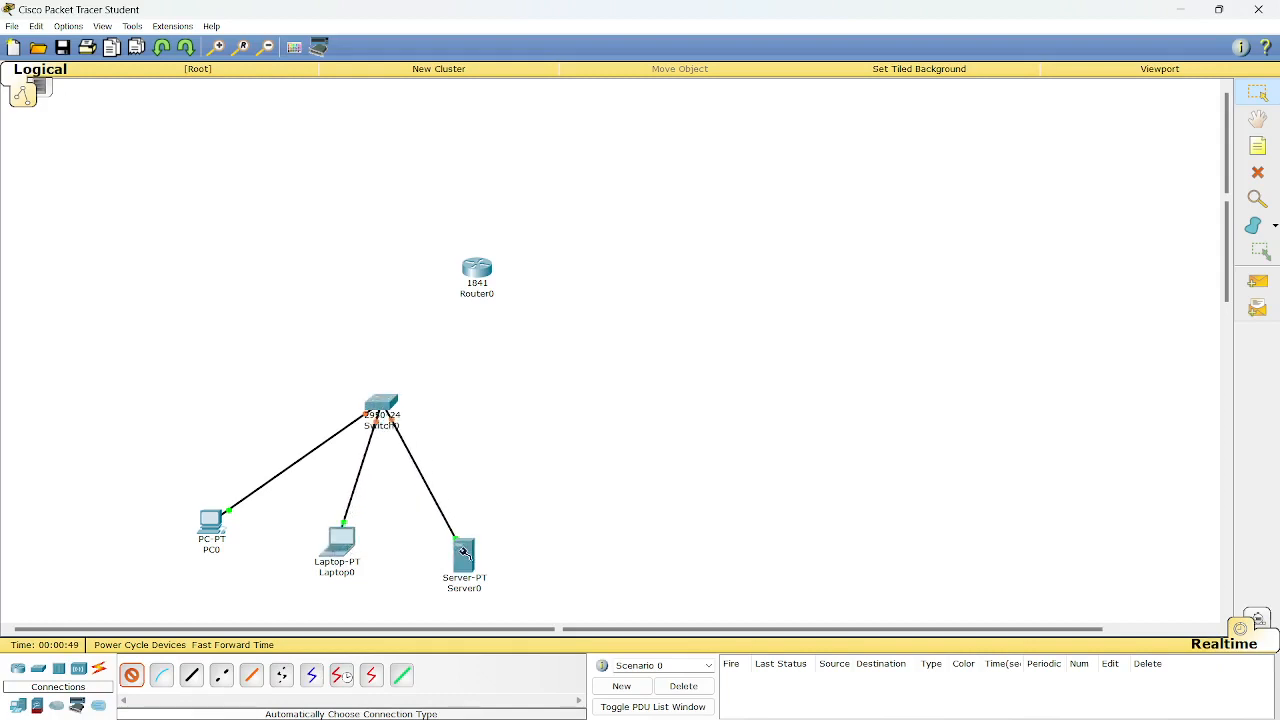
Cable Router0 to Switch0 and move Router0 directly above the switch.
{"action": "left_click", "coordinate": [383, 401]}
{"action": "left_click", "coordinate": [478, 268]}
{"action": "left_click", "coordinate": [131, 675]}
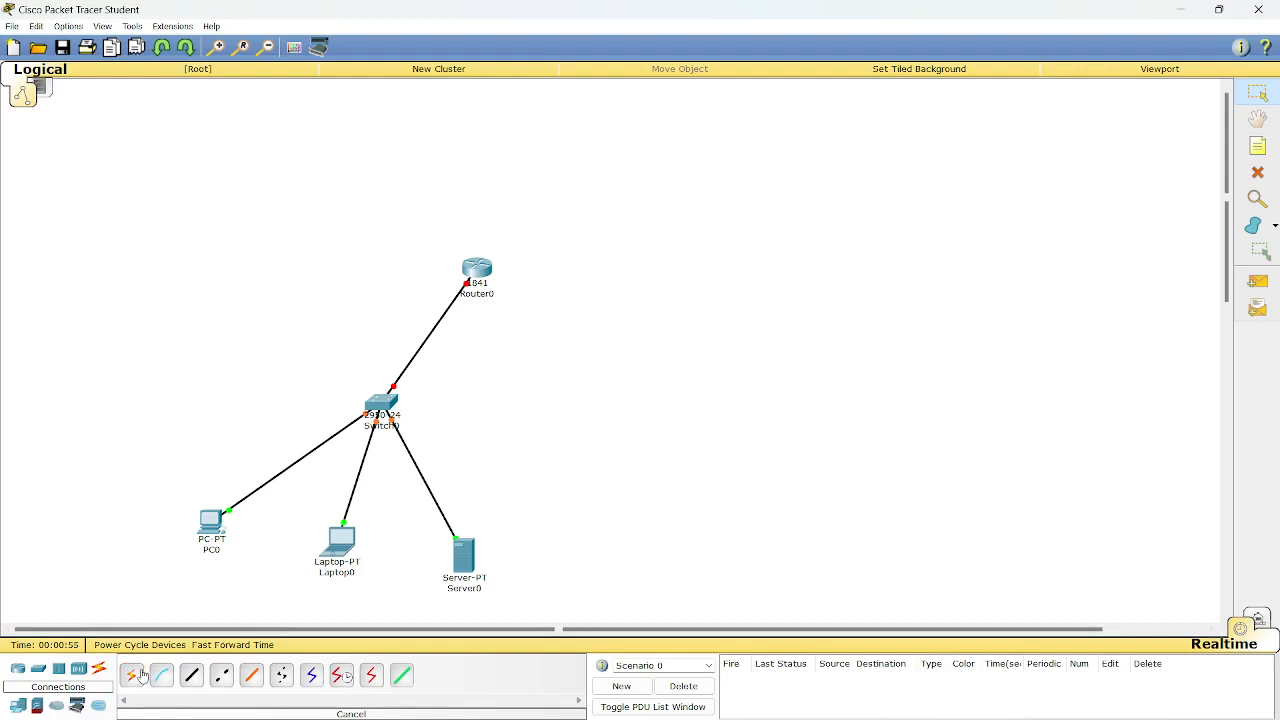
{"action": "left_click_drag", "start_coordinate": [478, 275], "coordinate": [386, 249]}
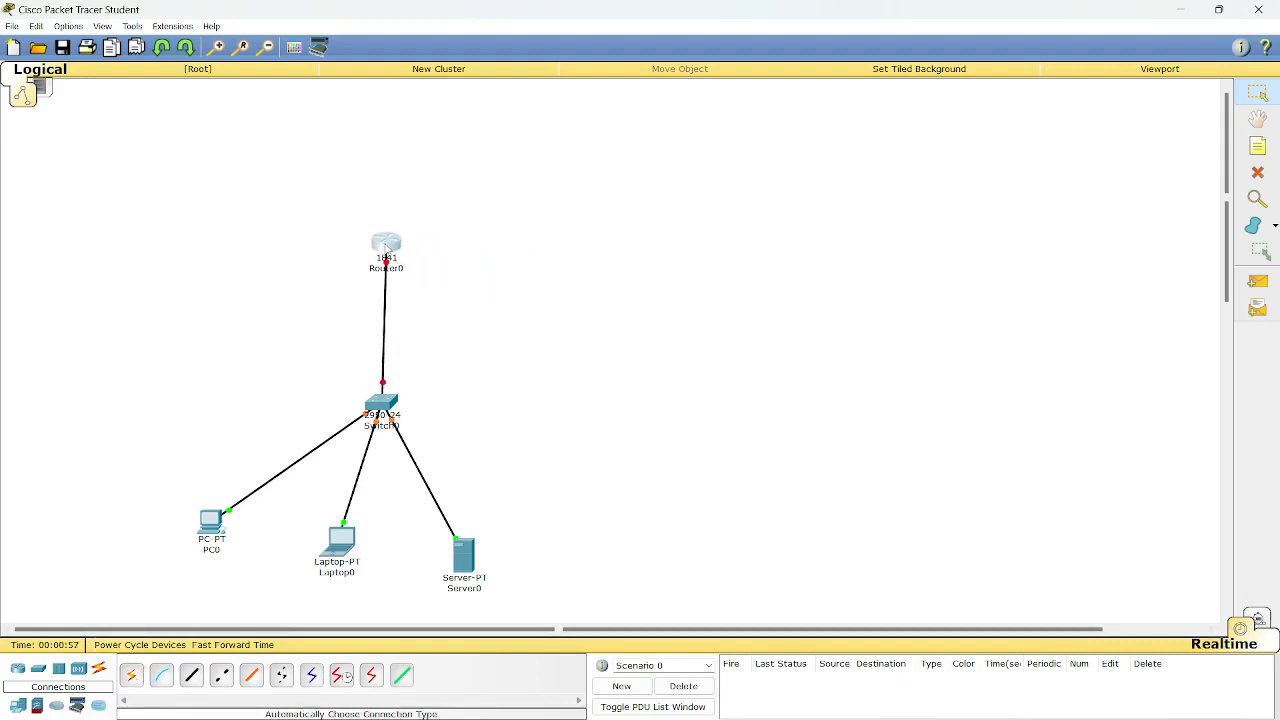